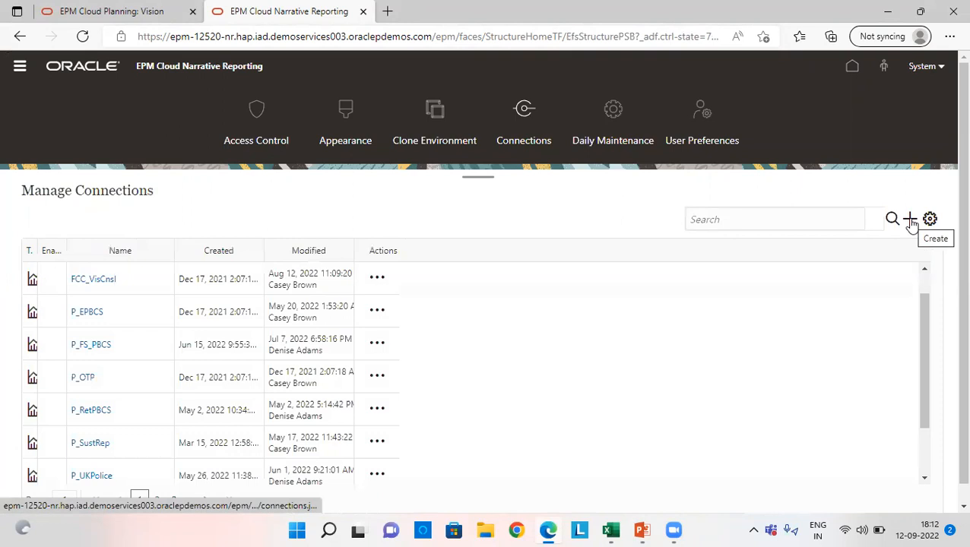
# - Open a blank connection form, review its required fields and close it without creating a connection
pyautogui.click(910, 222)
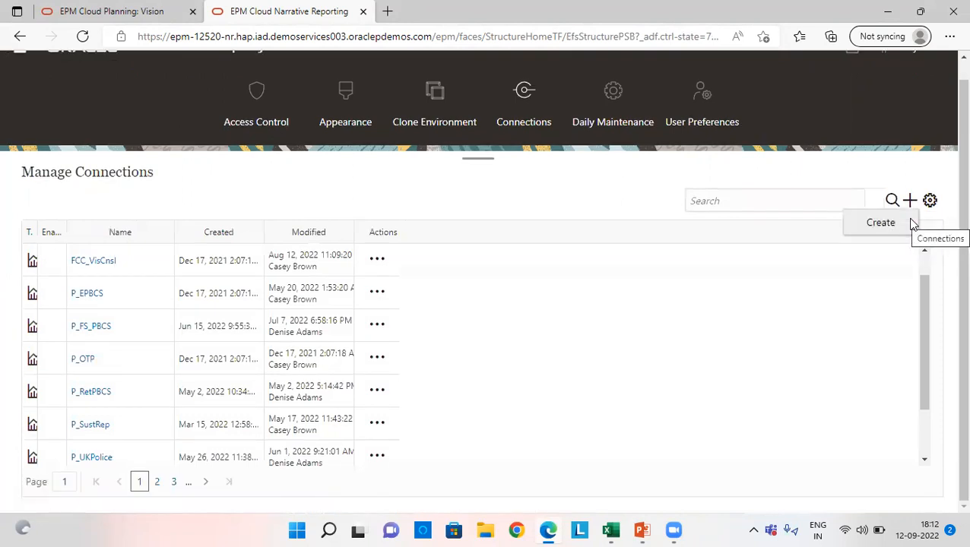
pyautogui.click(903, 221)
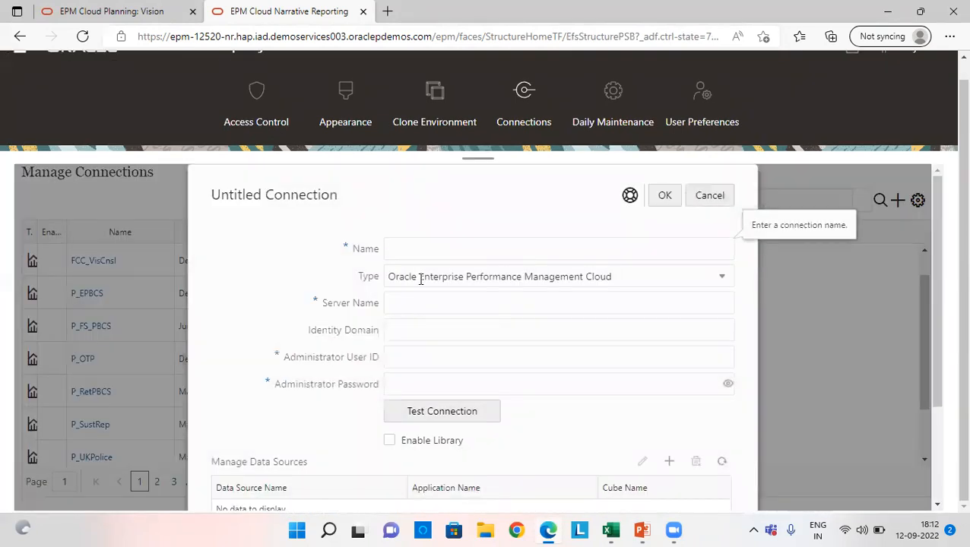
pyautogui.scroll(-2, 420, 279)
pyautogui.scroll(2, 420, 279)
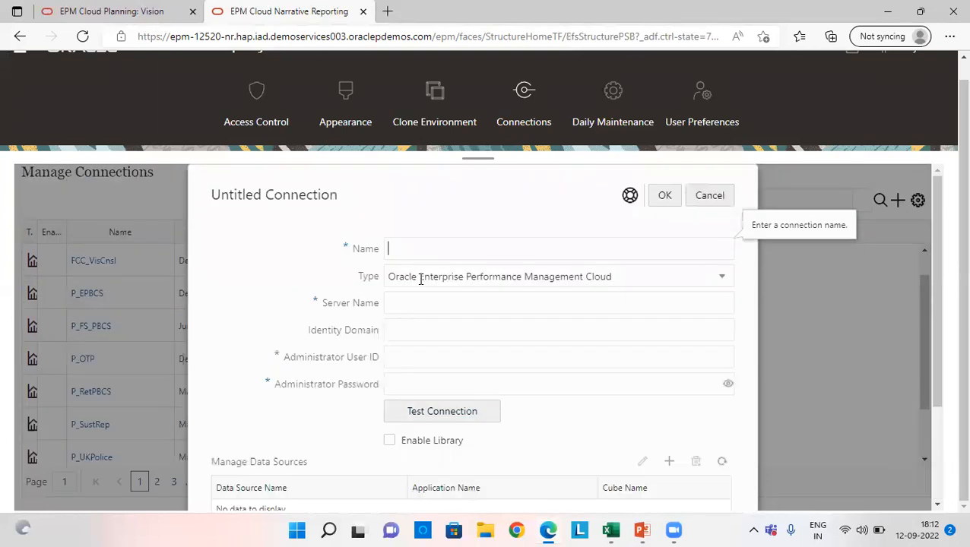
pyautogui.click(710, 195)
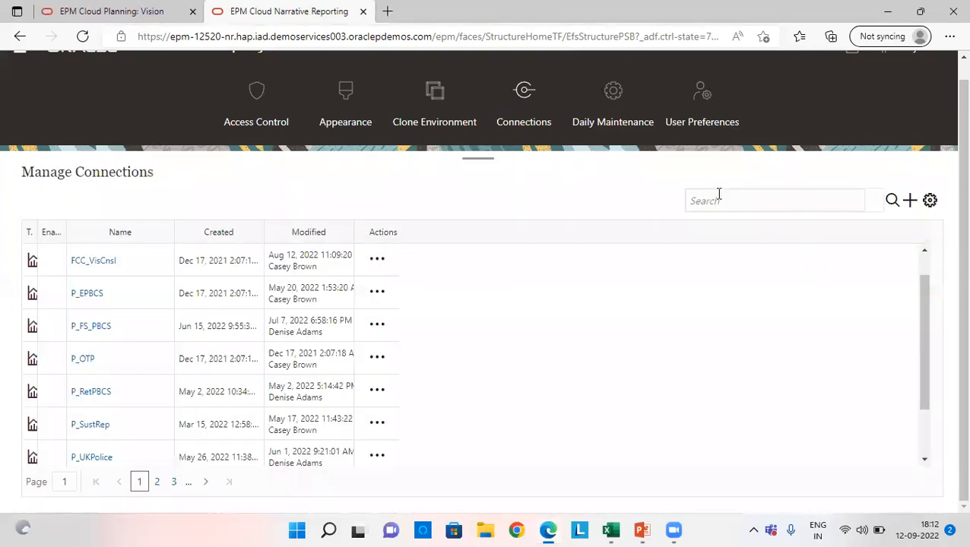
pyautogui.scroll(1, 544, 171)
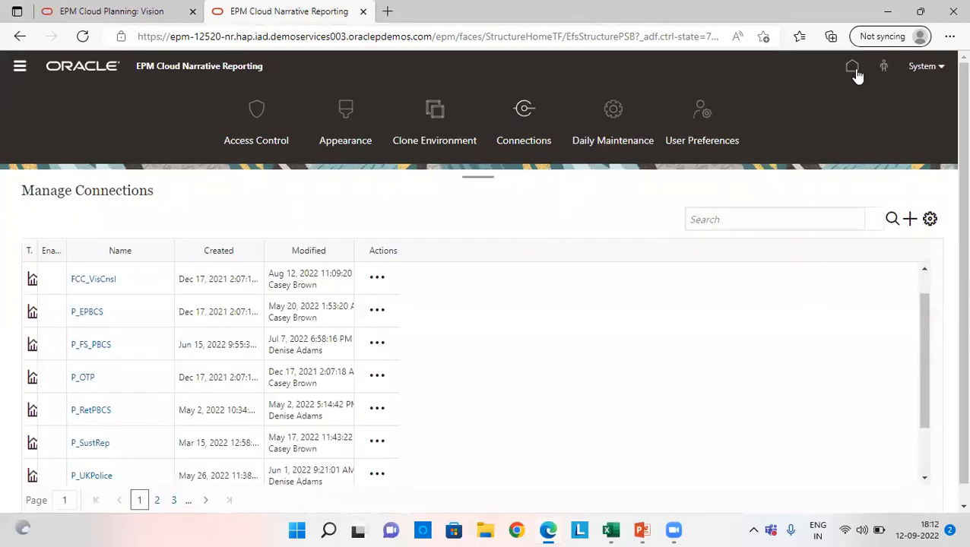
# - From the Library's Data Sources, open a blank data source form, review its fields and close it without creating anything
pyautogui.click(854, 70)
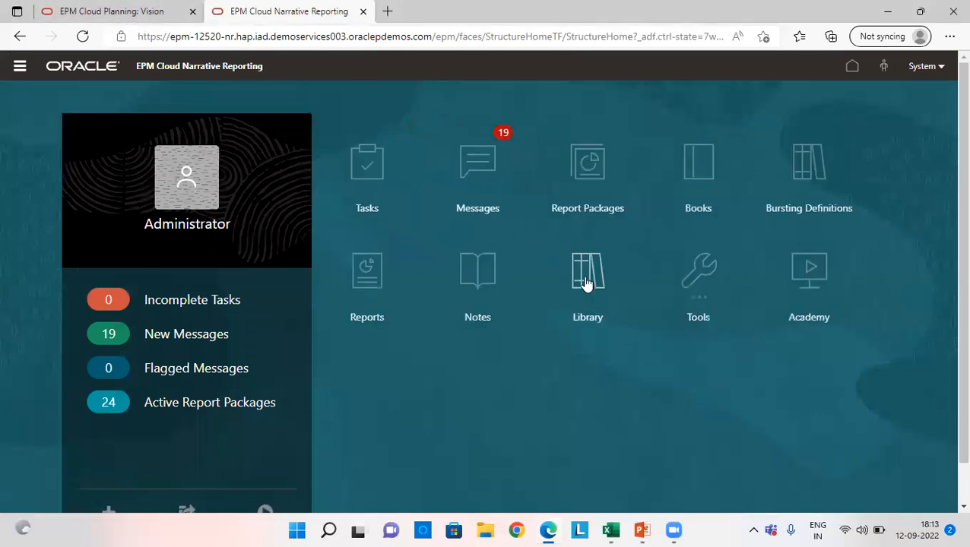
pyautogui.click(585, 283)
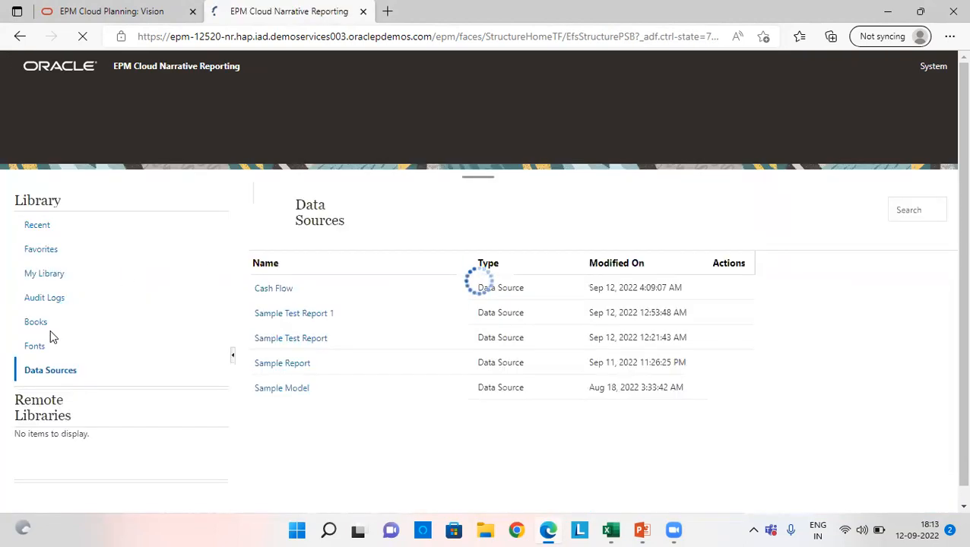
pyautogui.click(52, 374)
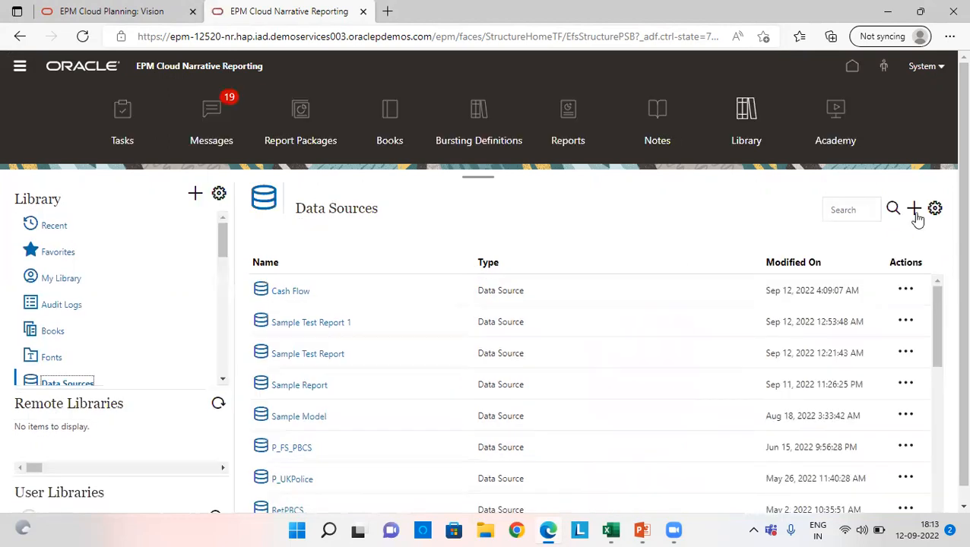
pyautogui.click(914, 210)
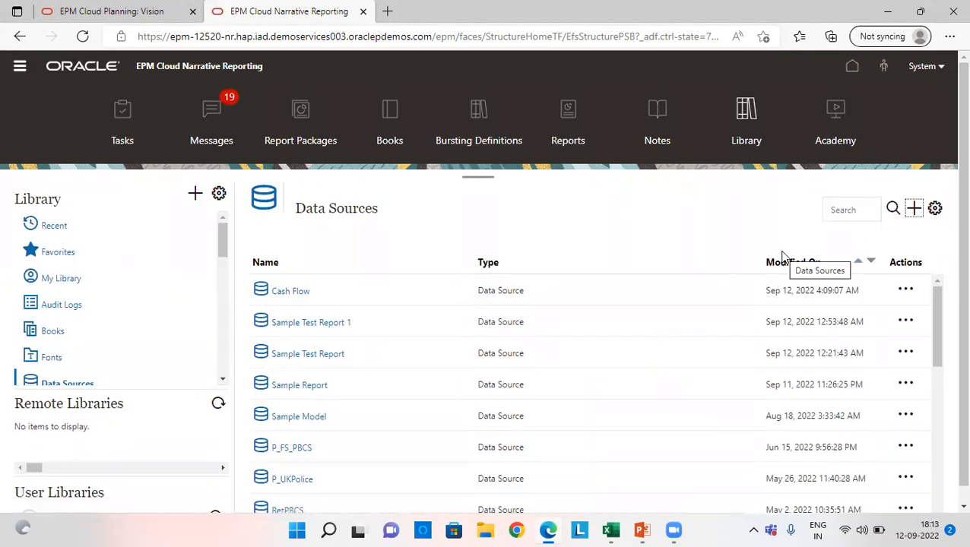
pyautogui.click(914, 210)
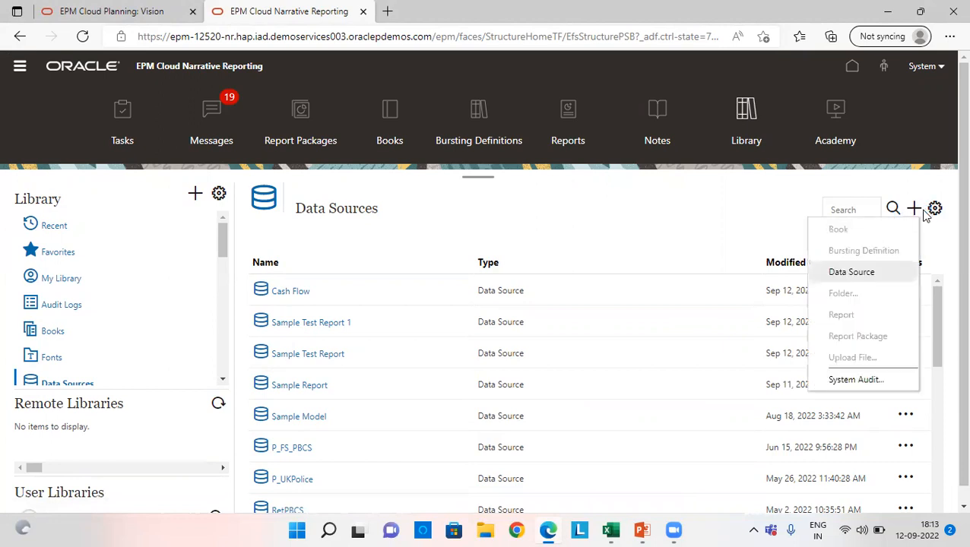
pyautogui.click(871, 275)
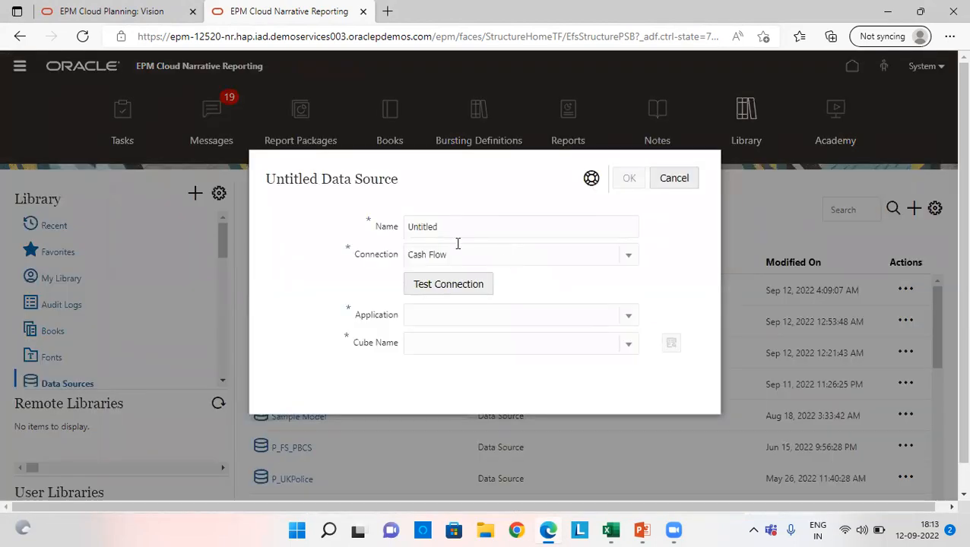
pyautogui.click(680, 183)
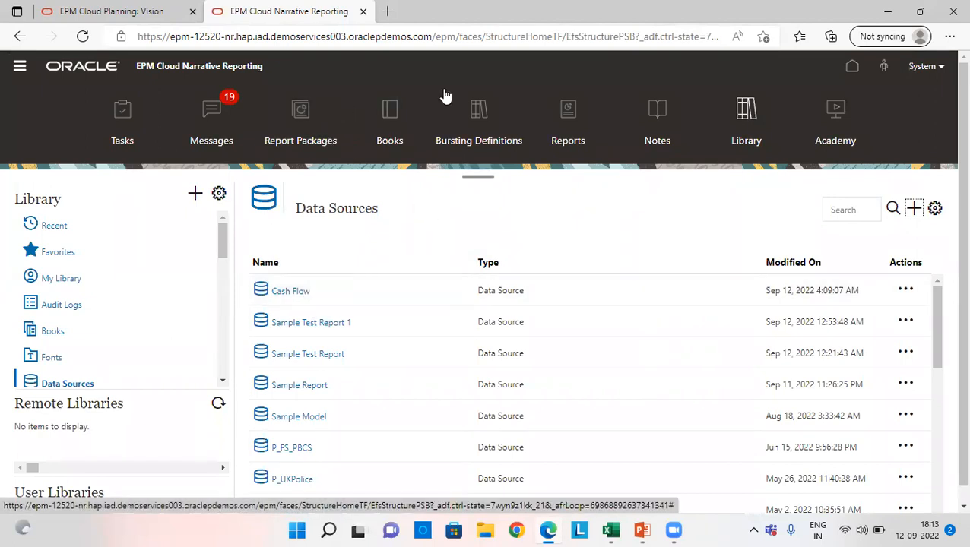
# - Open the Reports list, and switch to Excel to examine the entity, year and period members on the Cash Flow sheet
pyautogui.click(572, 124)
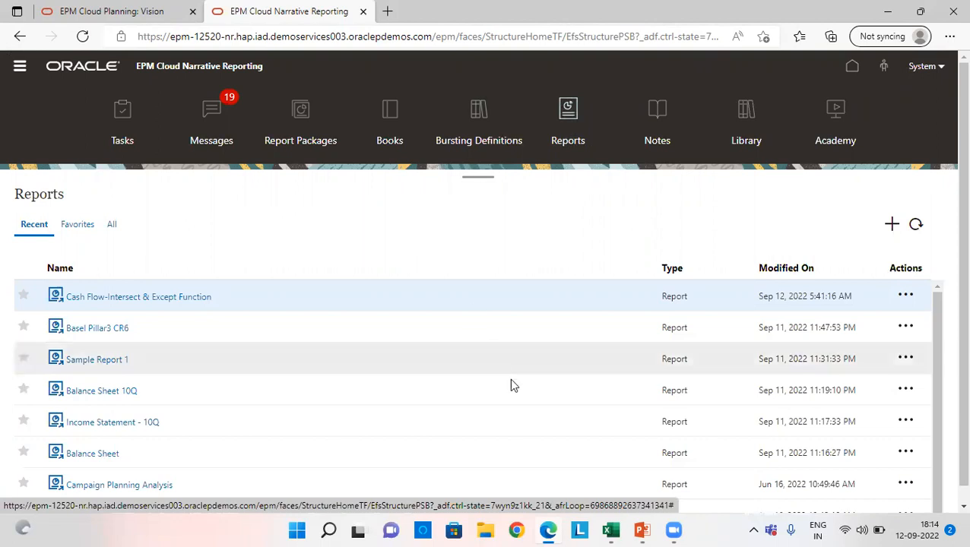
pyautogui.click(610, 530)
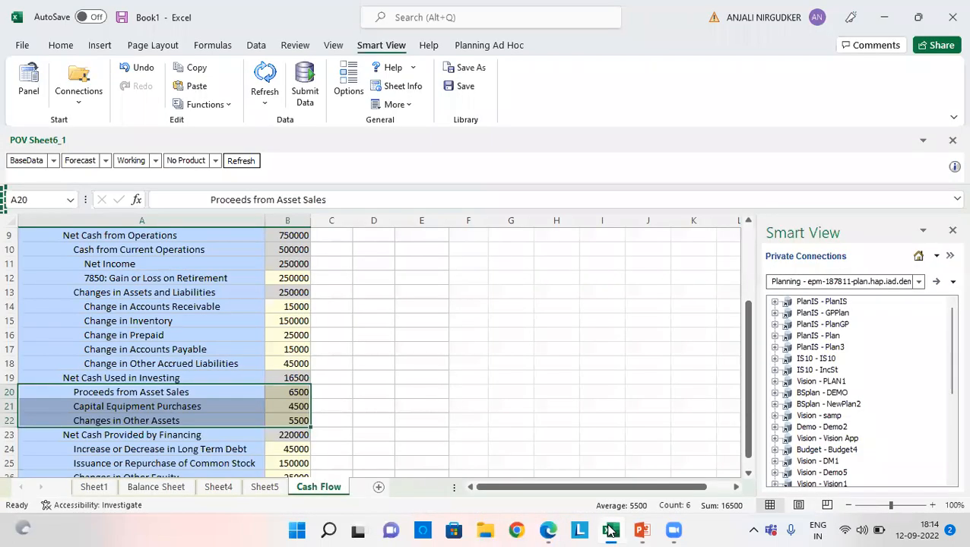
pyautogui.scroll(3, 325, 327)
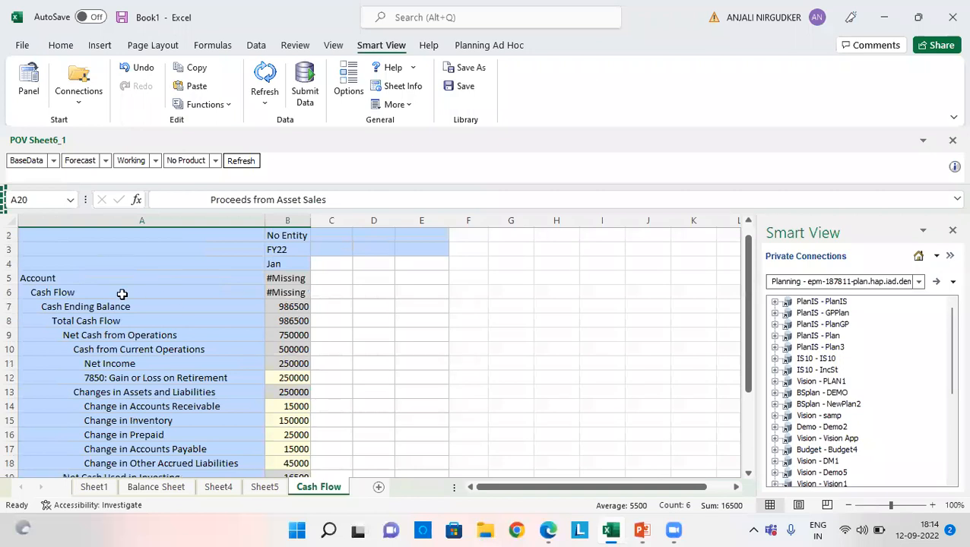
pyautogui.scroll(-1, 218, 293)
pyautogui.scroll(1, 219, 294)
pyautogui.click(275, 250)
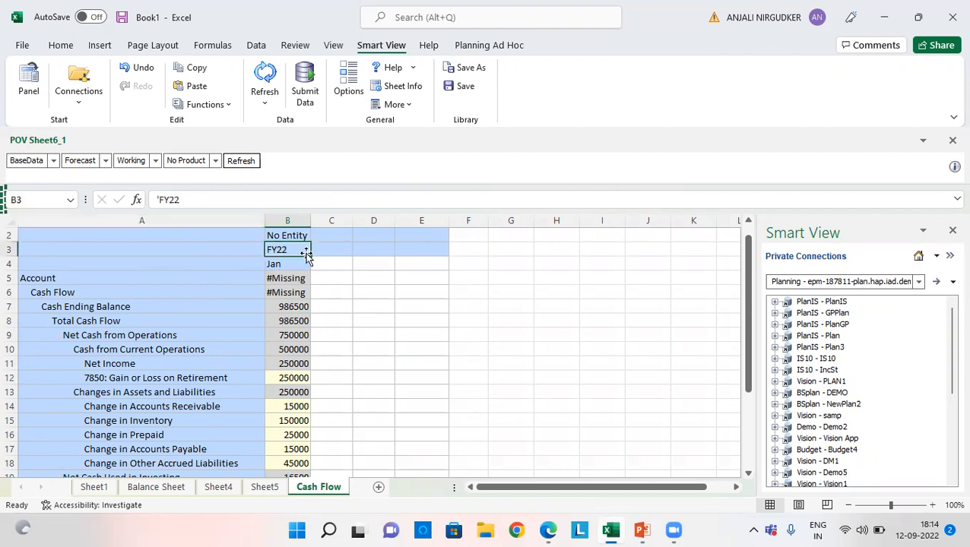
pyautogui.click(293, 264)
pyautogui.click(297, 236)
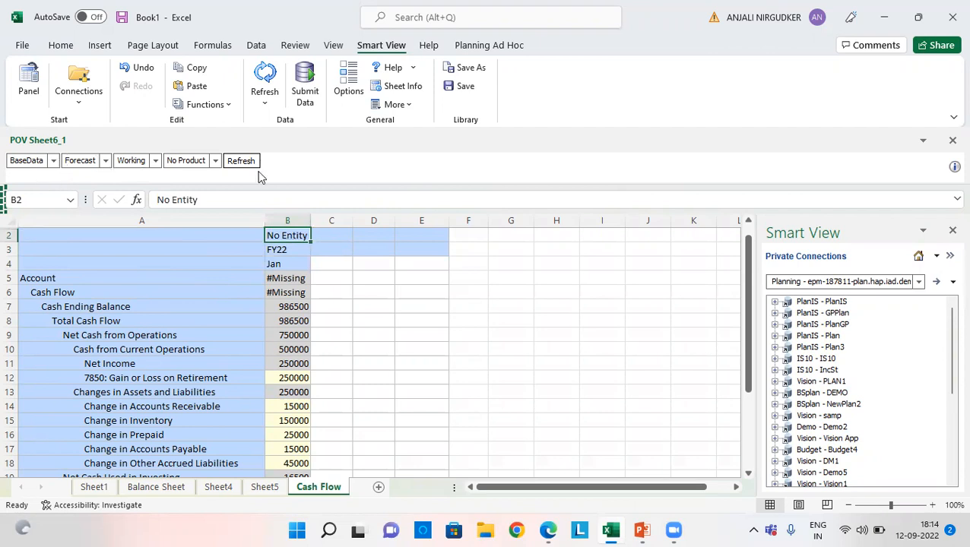
# - Review the Cash Flow sheet's account hierarchy, highlighting the Net Cash Used in Investing row and its three child accounts beneath it
pyautogui.scroll(-2, 141, 387)
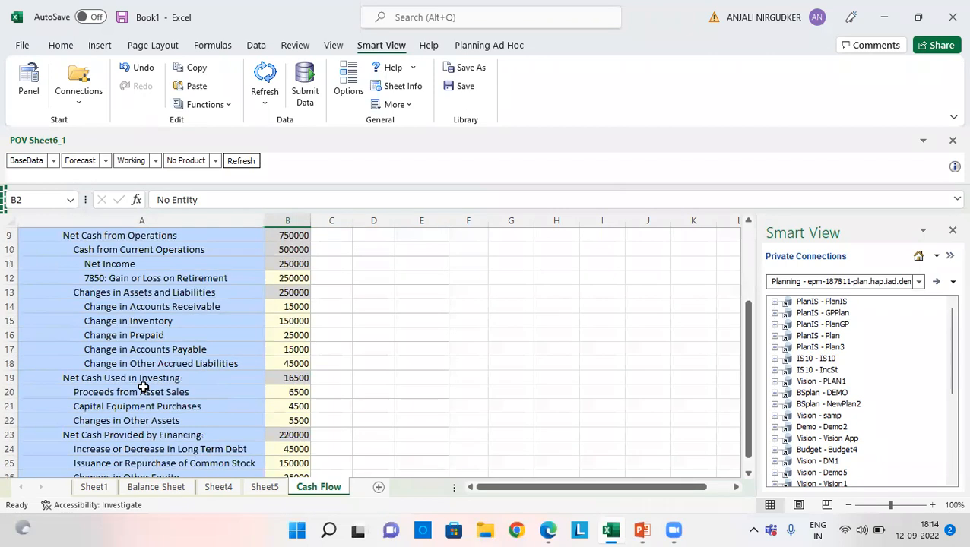
pyautogui.scroll(-2, 296, 346)
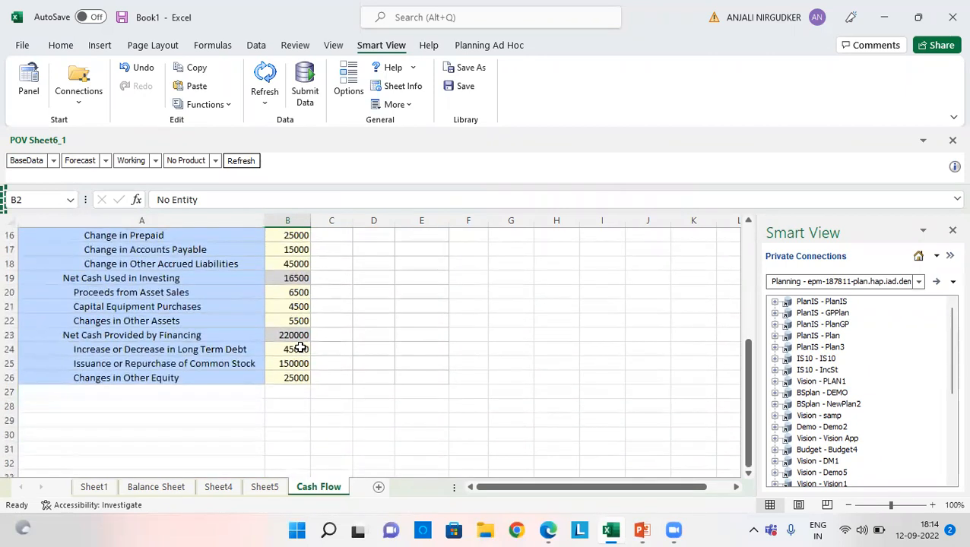
pyautogui.scroll(2, 301, 348)
pyautogui.scroll(2, 297, 346)
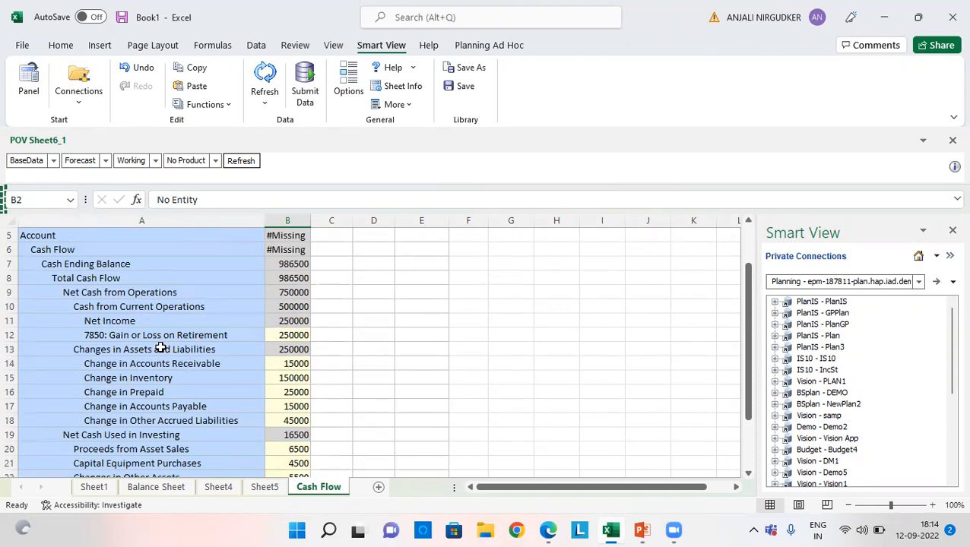
pyautogui.scroll(-4, 162, 349)
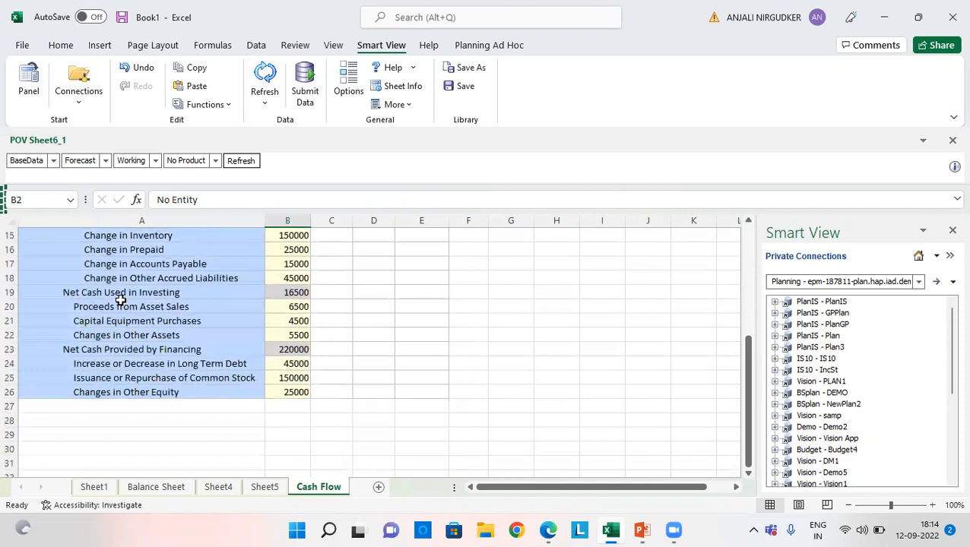
pyautogui.click(68, 294)
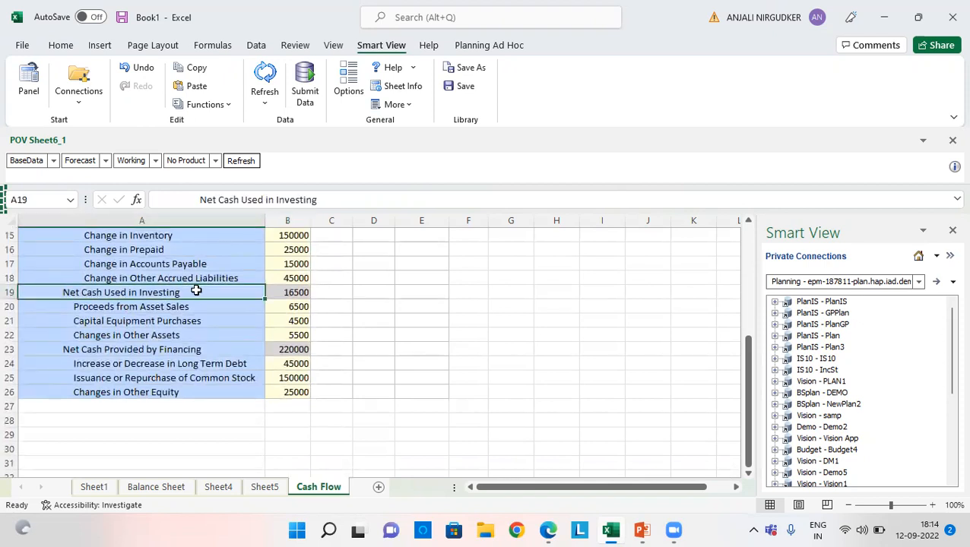
pyautogui.press('Right')
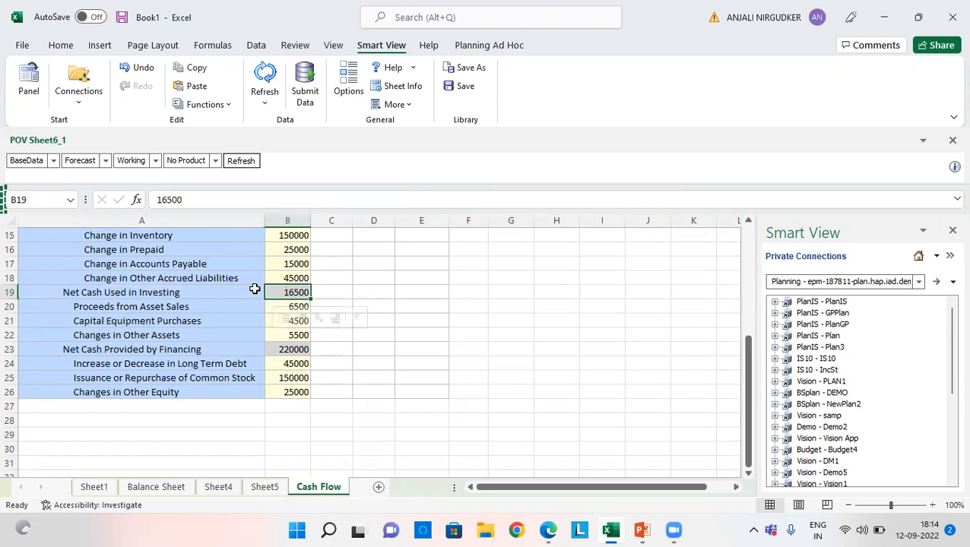
pyautogui.click(151, 293)
pyautogui.hotkey('shift', 'Right')
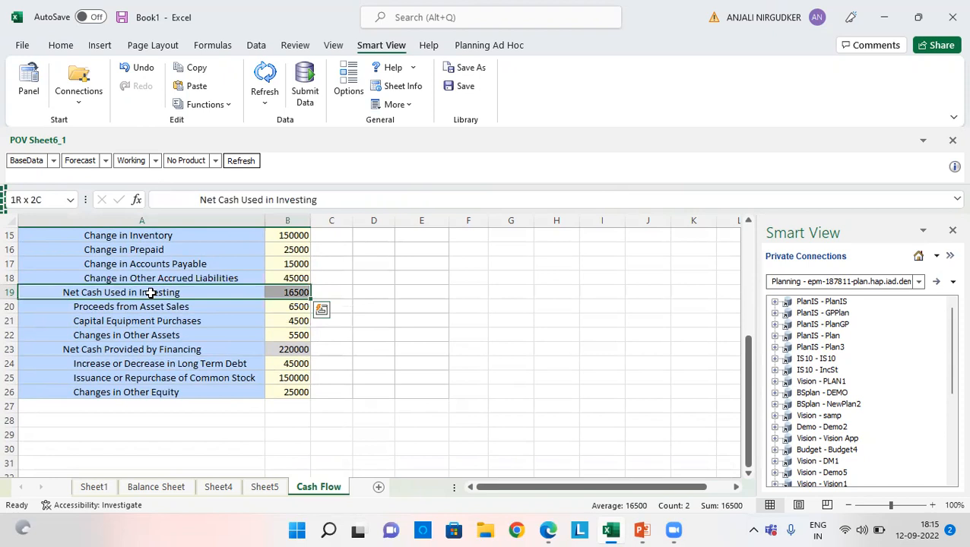
pyautogui.press('Down')
pyautogui.hotkey('shift', 'Down')
pyautogui.hotkey('shift', 'Down')
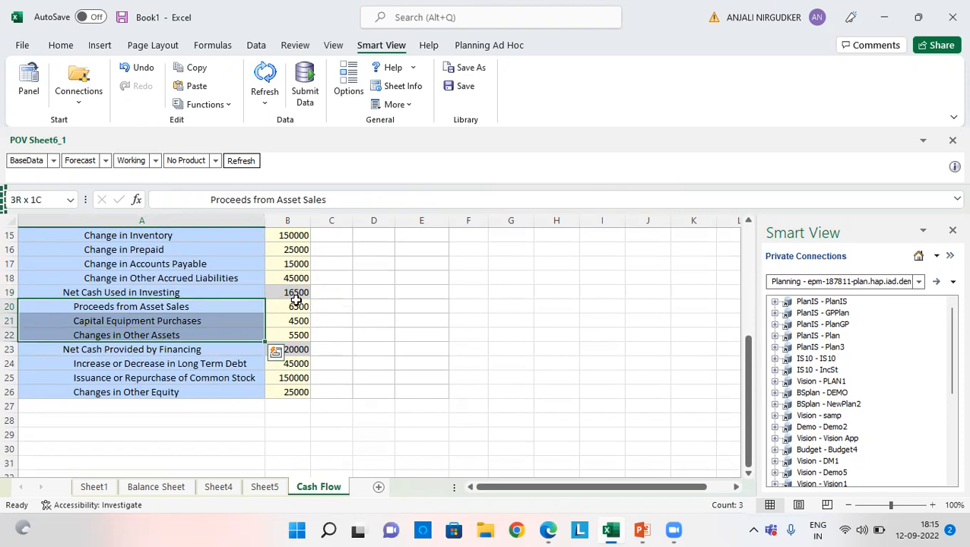
# - Switch to the browser, open the Cash Flow-Intersect & Except Function report and review its account rows
pyautogui.click(547, 530)
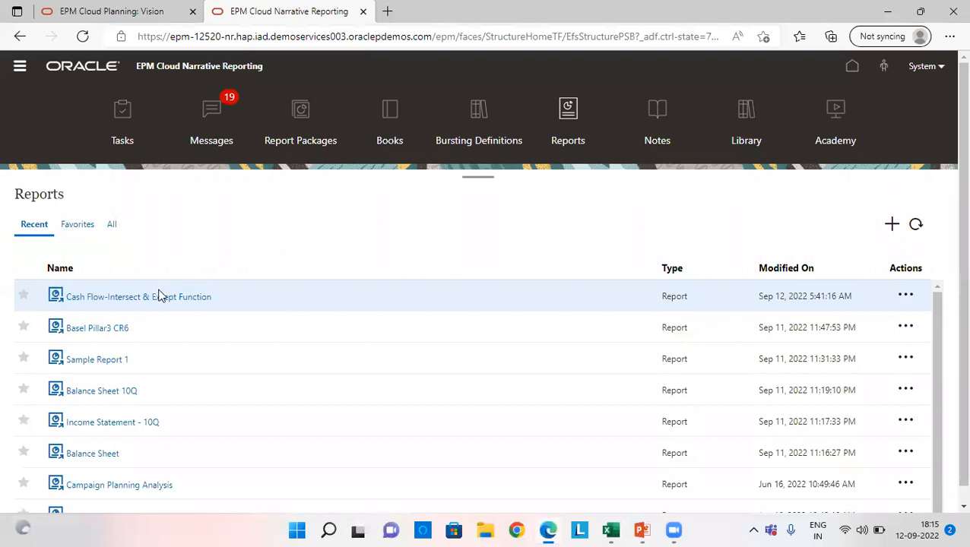
pyautogui.click(139, 300)
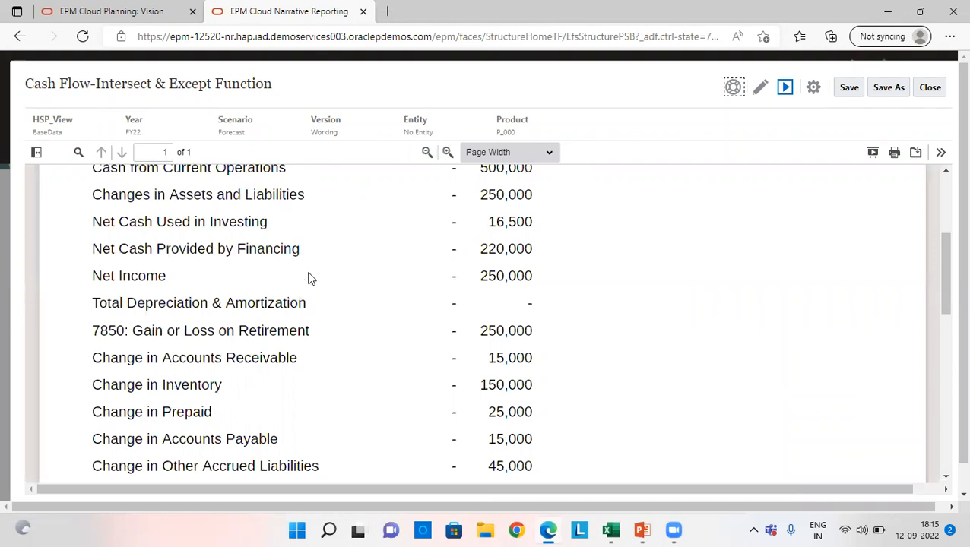
pyautogui.scroll(2, 308, 277)
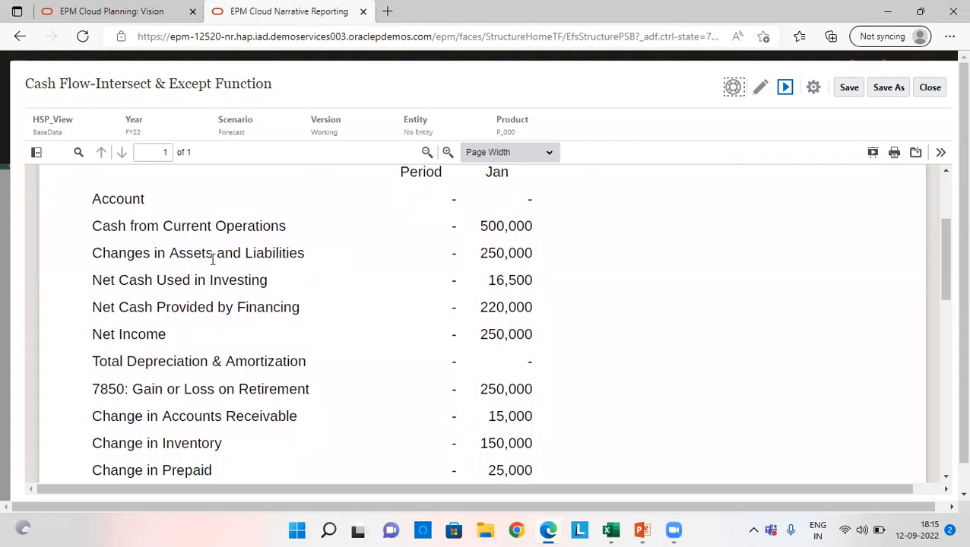
pyautogui.scroll(-2, 175, 325)
pyautogui.scroll(-1, 175, 325)
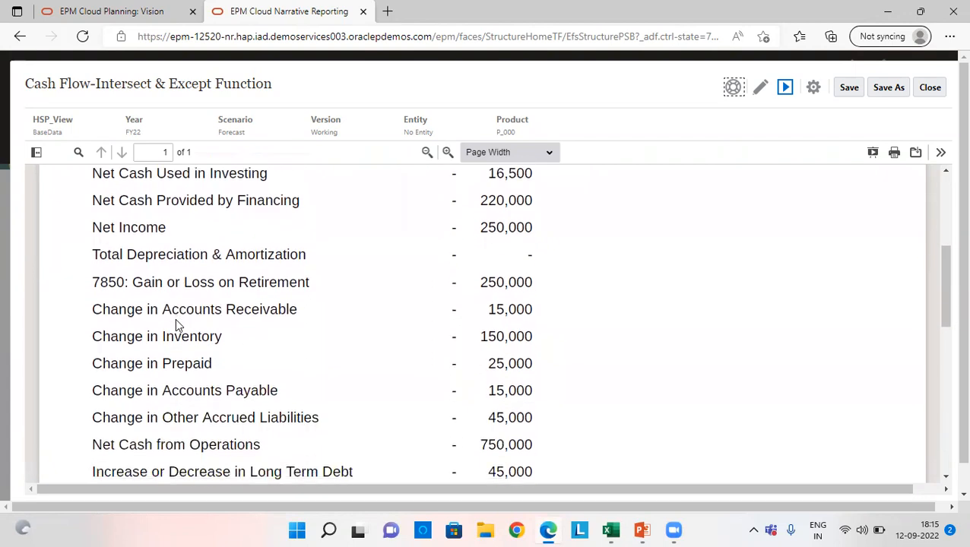
pyautogui.scroll(-3, 176, 319)
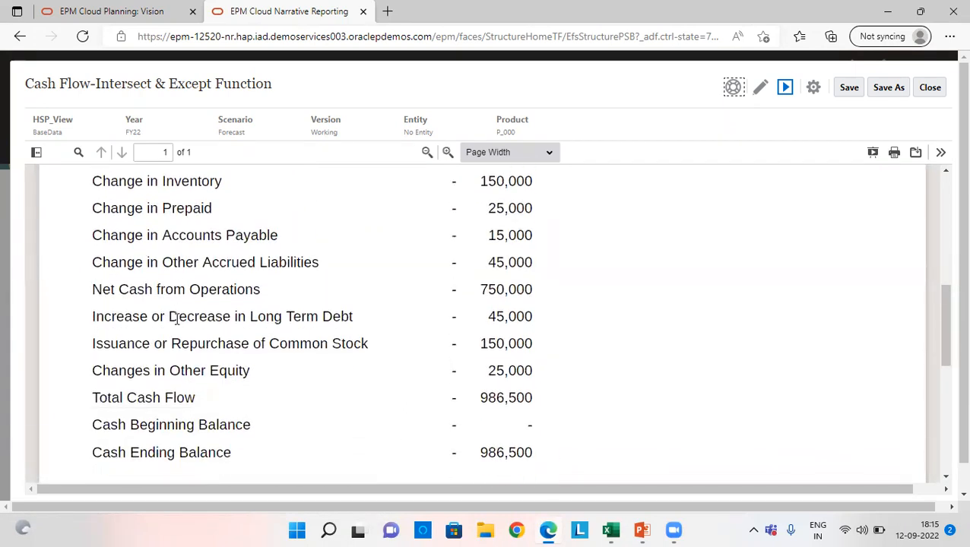
# - Compare the Excel Cash Flow sheet's accounts with the report's rows, selecting Net Cash Provided by Financing in the sheet
pyautogui.click(611, 530)
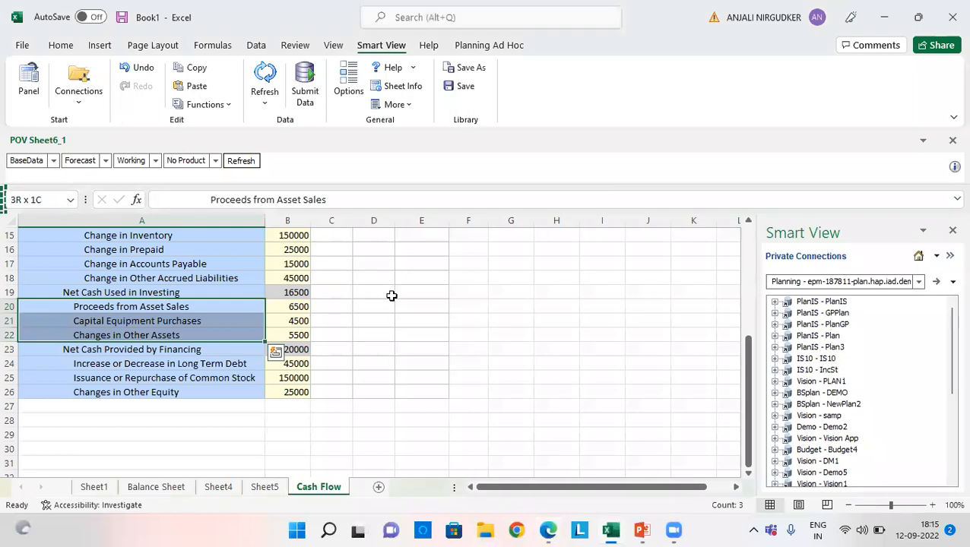
pyautogui.scroll(3, 392, 295)
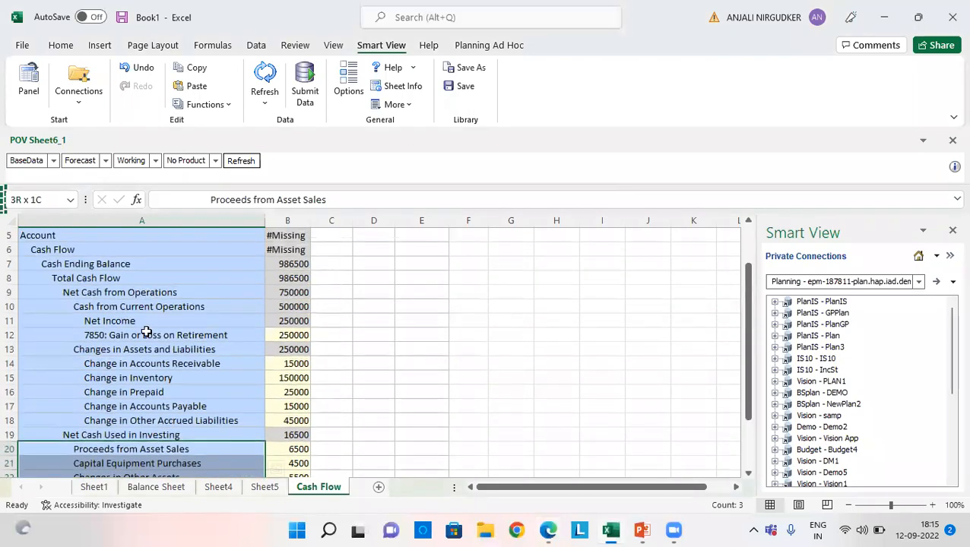
pyautogui.scroll(-2, 140, 330)
pyautogui.click(126, 363)
pyautogui.click(116, 419)
pyautogui.scroll(-3, 182, 375)
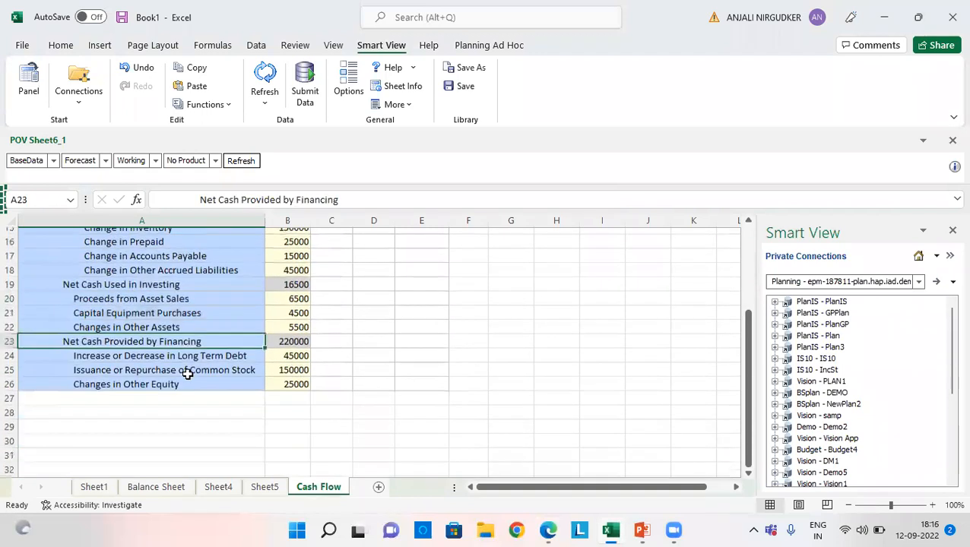
pyautogui.click(548, 529)
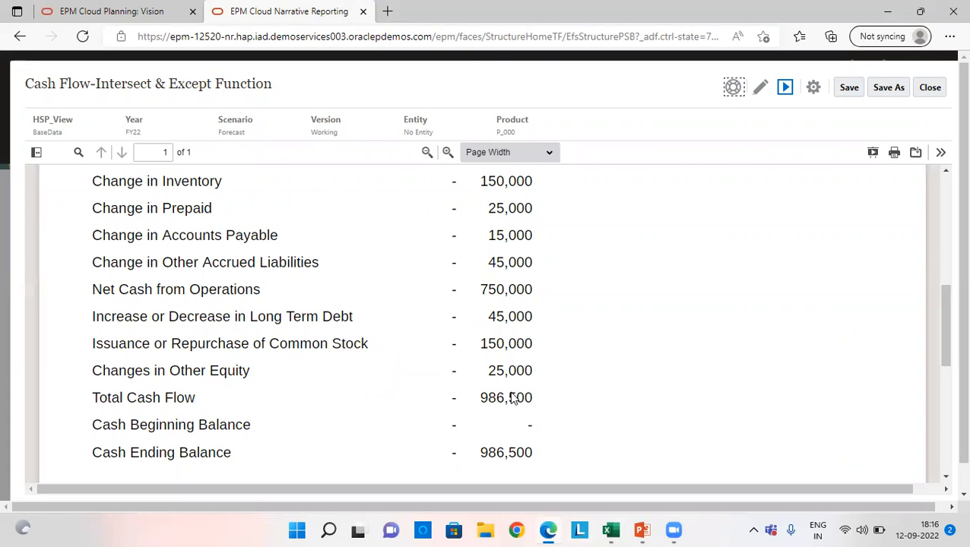
pyautogui.click(610, 529)
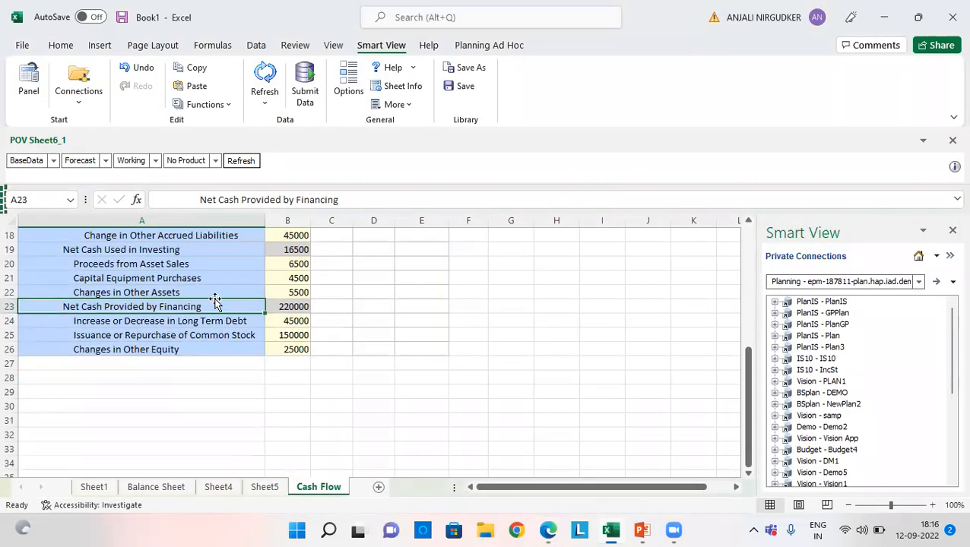
# - Select the Proceeds from Asset Sales account in the Cash Flow sheet, and switch back to the browser to compare it with the report
pyautogui.scroll(1, 215, 302)
pyautogui.click(125, 291)
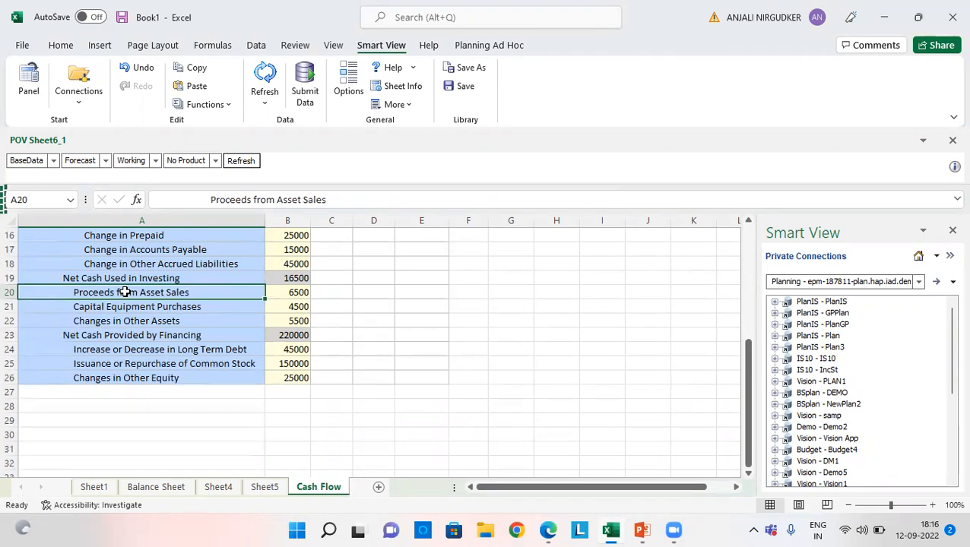
pyautogui.click(548, 529)
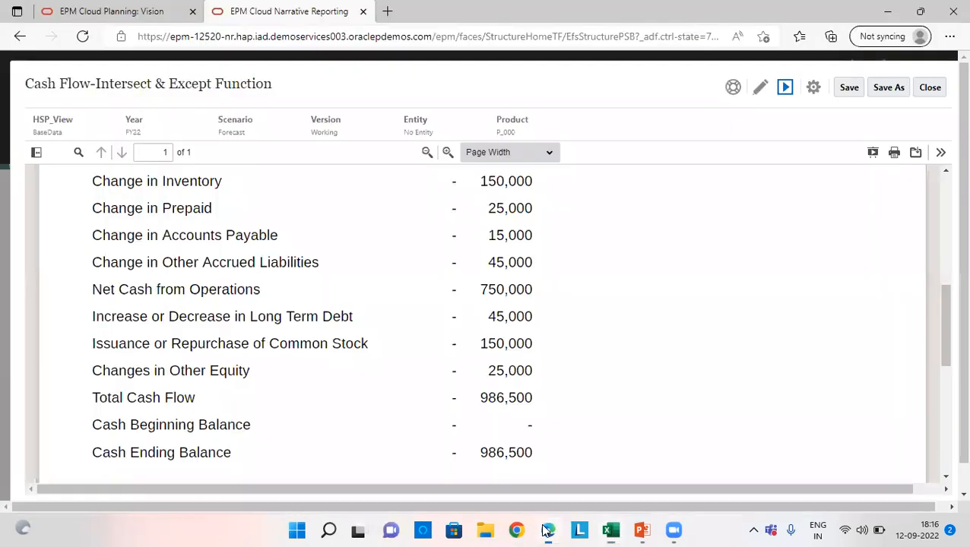
# - Edit the report's Grid 1 and open the member selector for the Account row heading
pyautogui.click(762, 87)
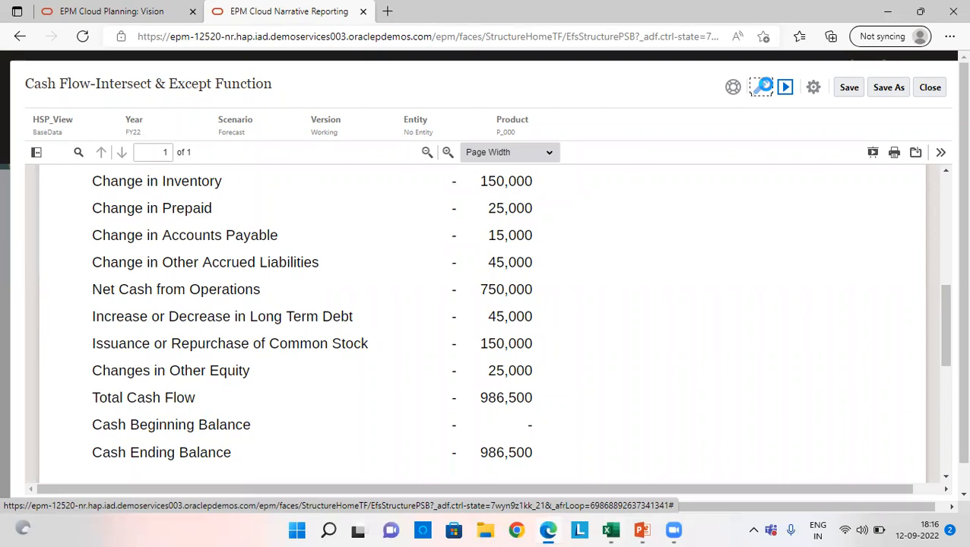
pyautogui.click(762, 88)
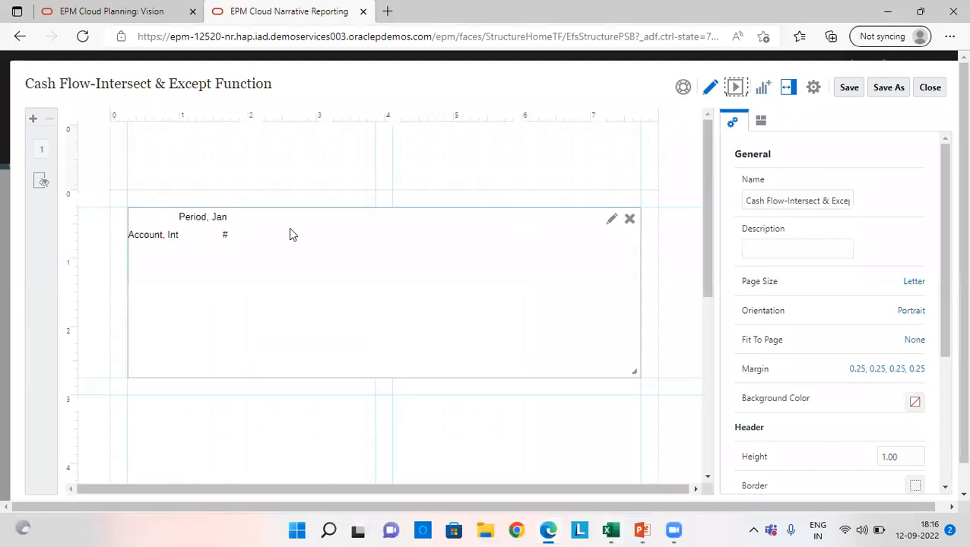
pyautogui.click(612, 221)
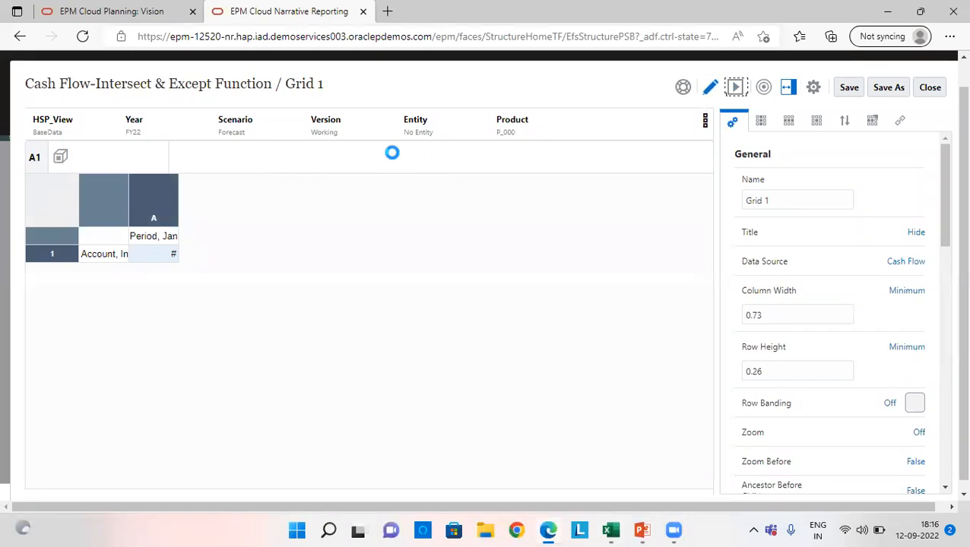
pyautogui.click(110, 259)
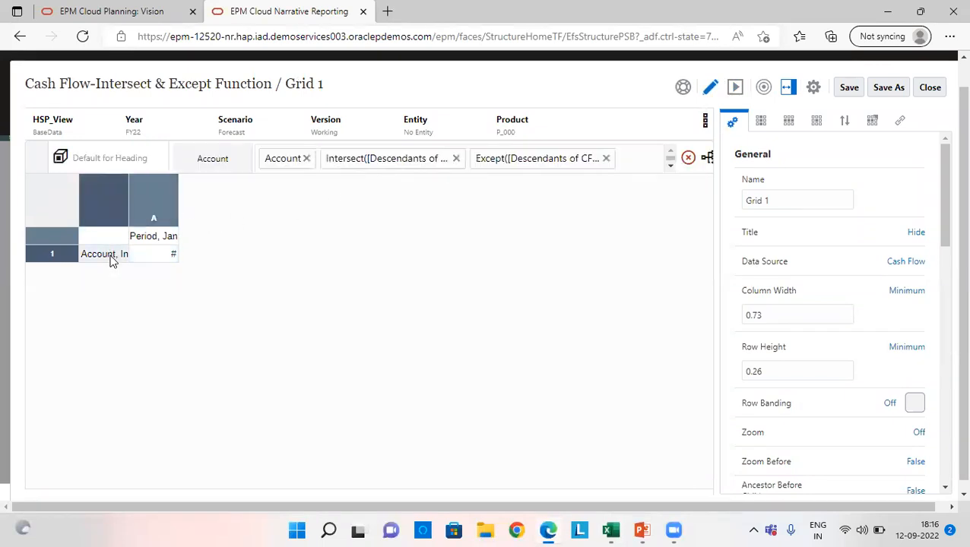
pyautogui.click(708, 159)
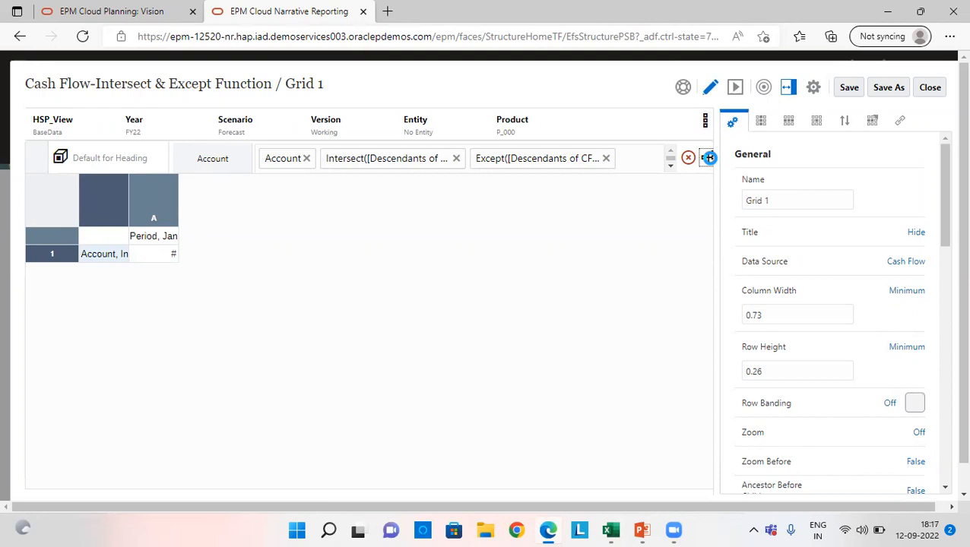
pyautogui.click(708, 157)
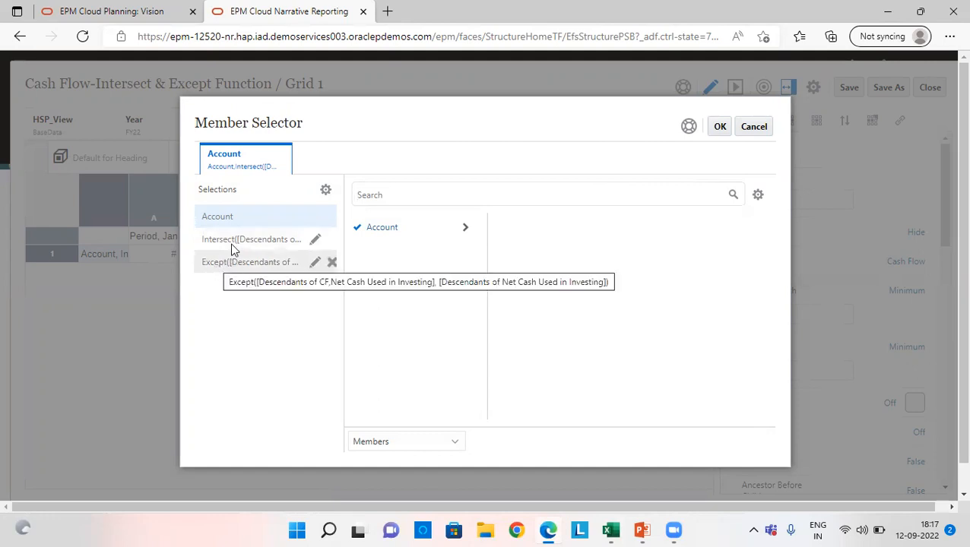
# - Expand Account, list all functions available for CF and open the Intersect function's parameters
pyautogui.click(464, 226)
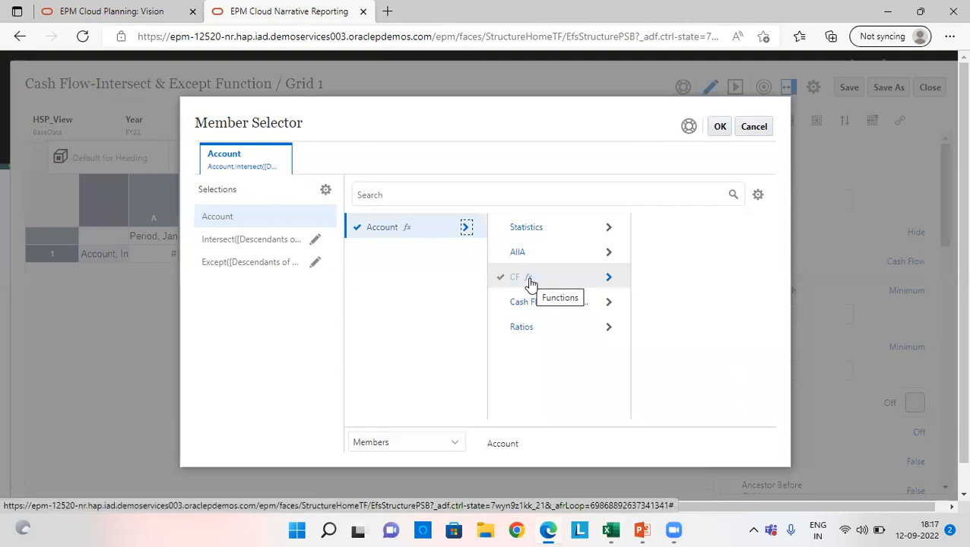
pyautogui.click(529, 279)
pyautogui.click(544, 395)
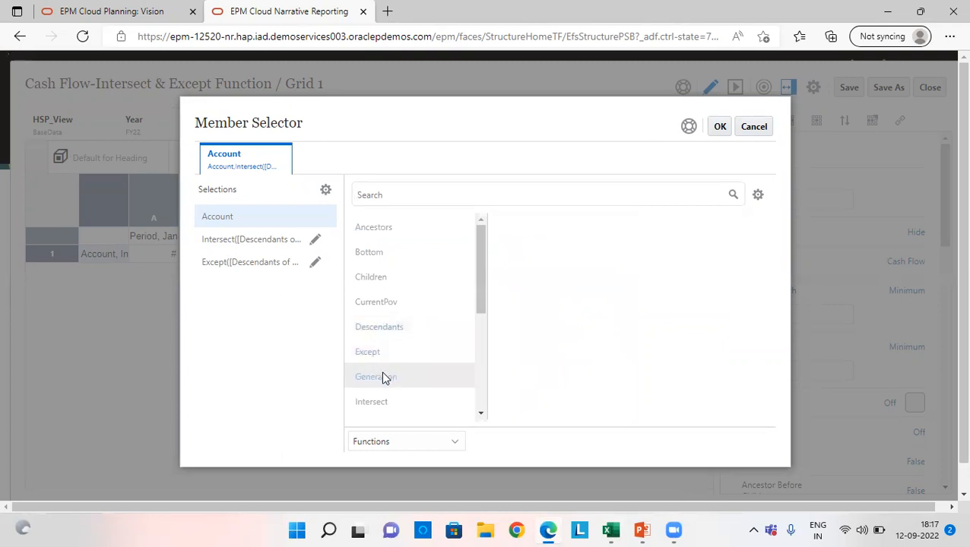
pyautogui.click(386, 401)
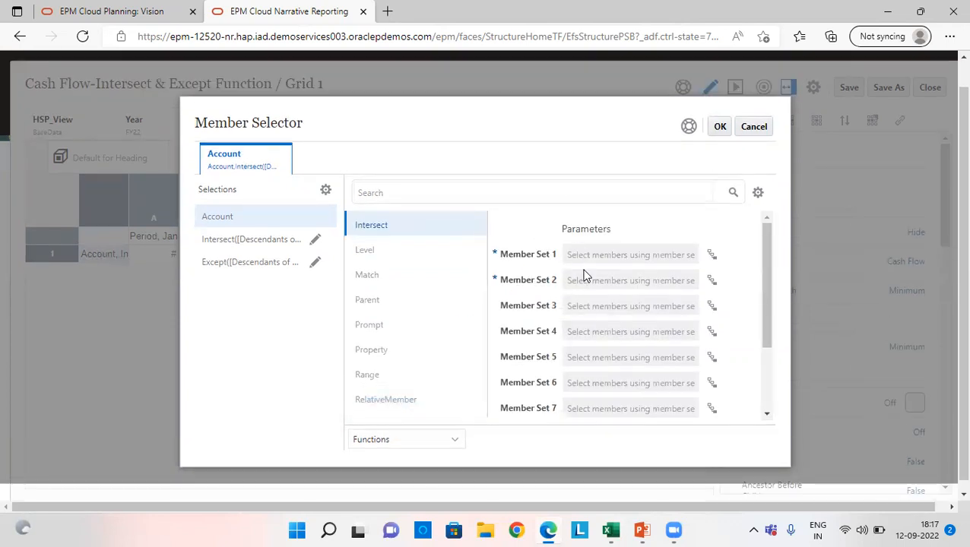
# - Examine the functions offered for CF as Member Set 1 of the Intersect function, including Descendants, and cancel the selection
pyautogui.click(712, 258)
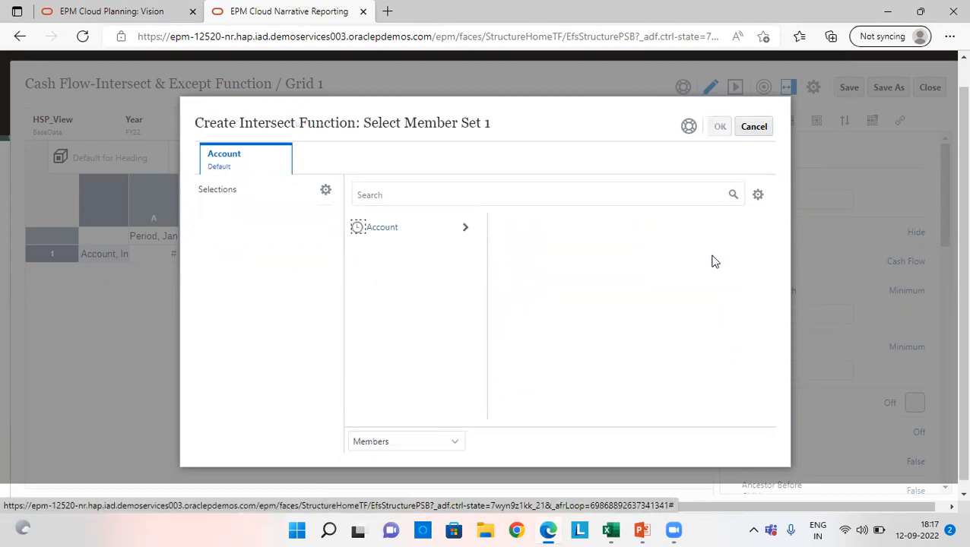
pyautogui.click(465, 227)
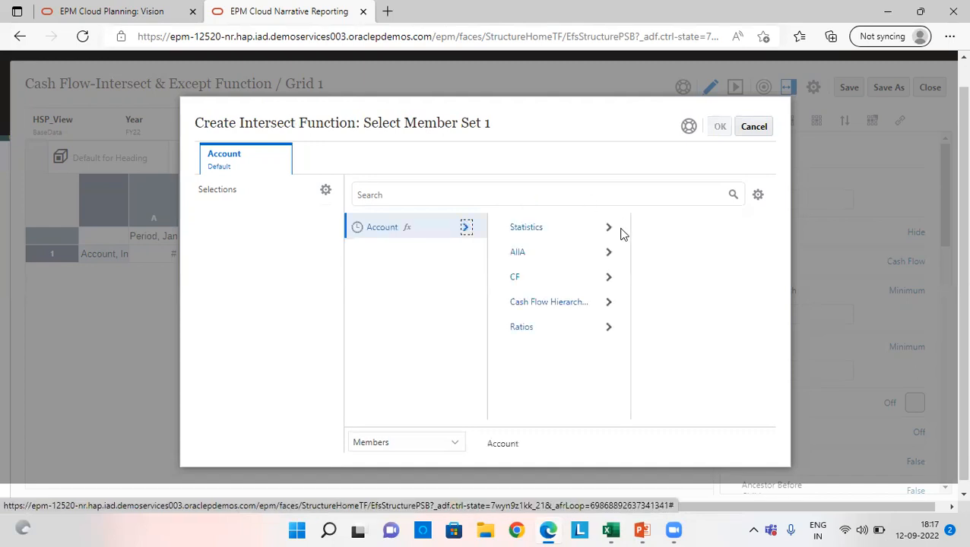
pyautogui.click(525, 279)
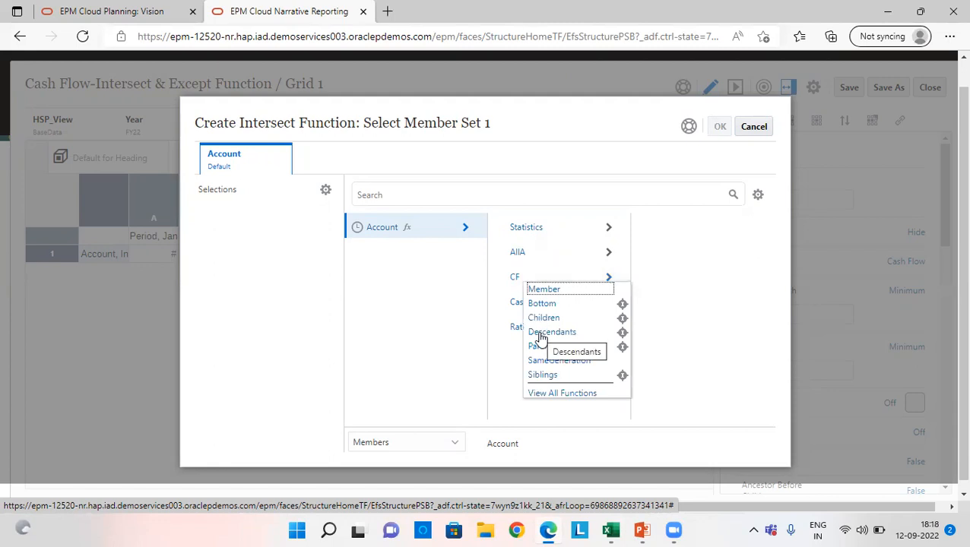
pyautogui.click(751, 128)
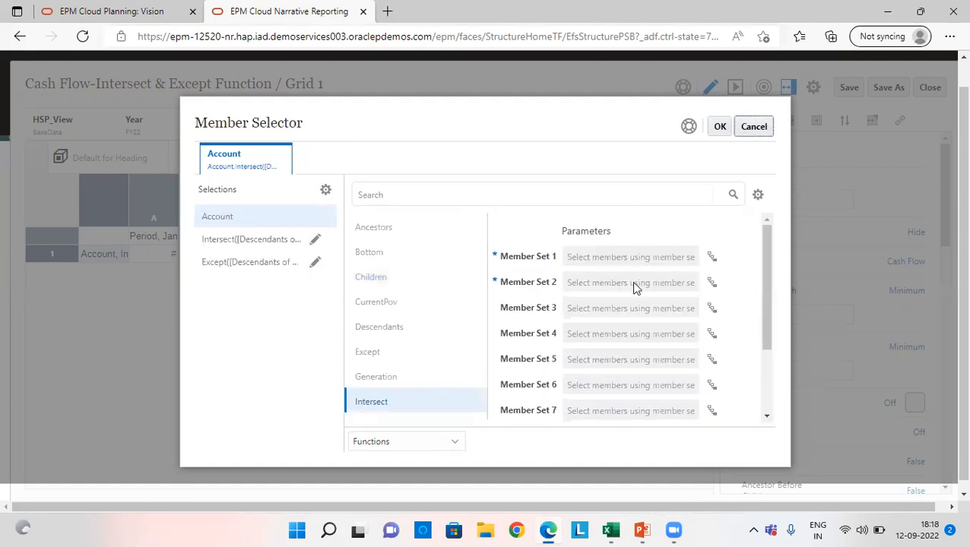
# - Browse the generation and level lists offered for Member Set 2 of the Intersect function, and cancel the selection
pyautogui.click(710, 282)
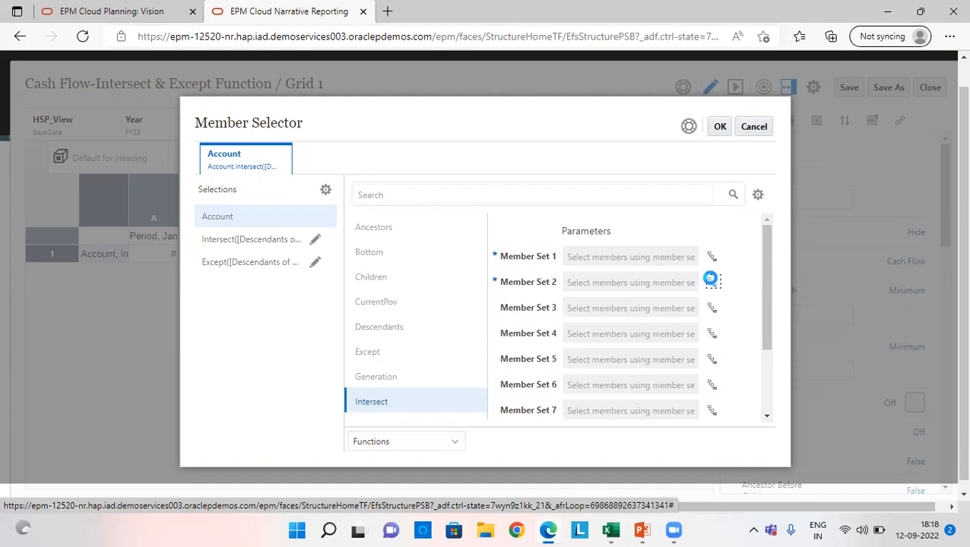
pyautogui.click(710, 282)
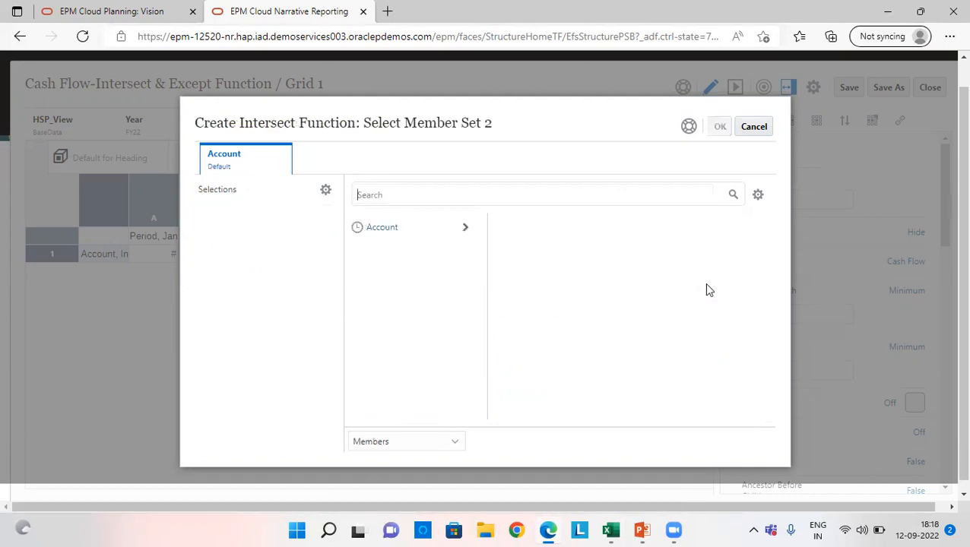
pyautogui.click(467, 226)
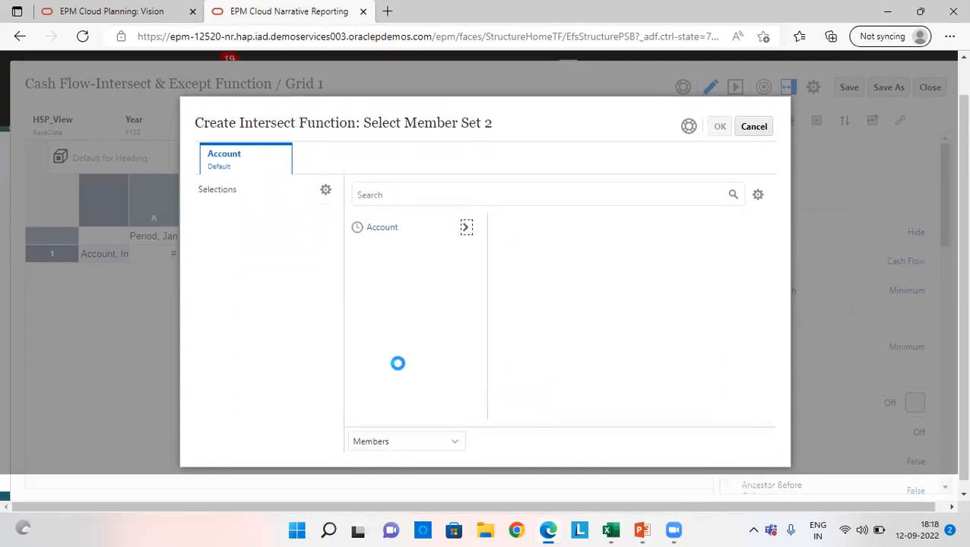
pyautogui.scroll(-1, 467, 363)
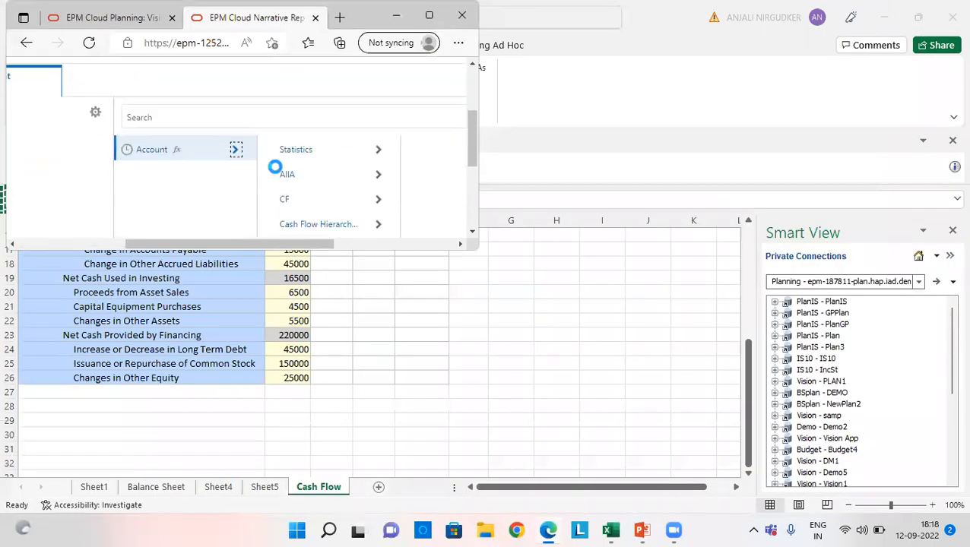
pyautogui.scroll(-3, 274, 167)
pyautogui.click(172, 194)
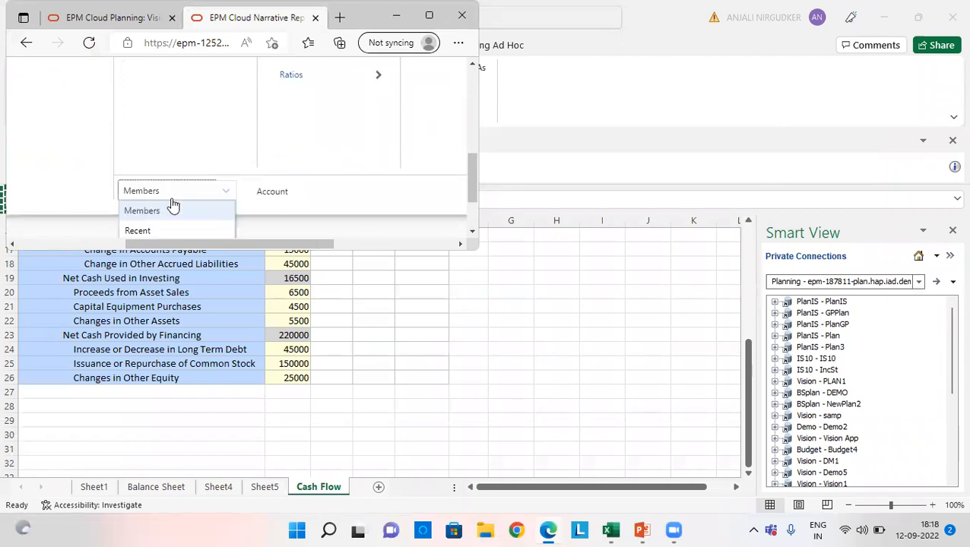
pyautogui.scroll(-2, 172, 217)
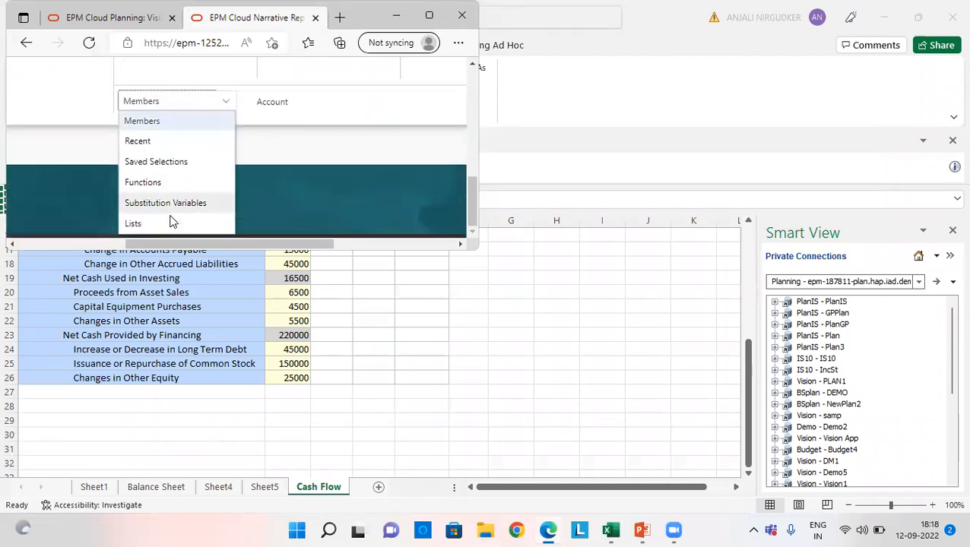
pyautogui.click(134, 225)
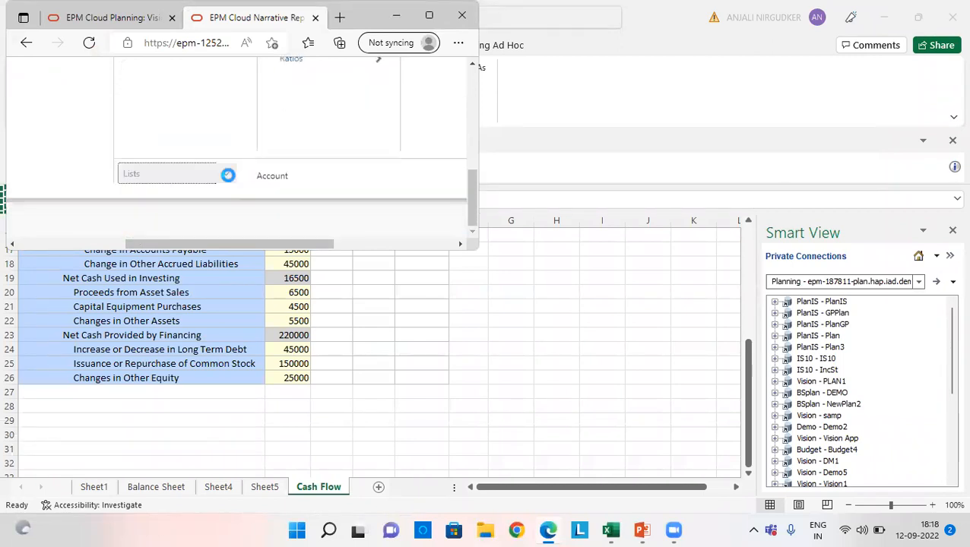
pyautogui.click(428, 17)
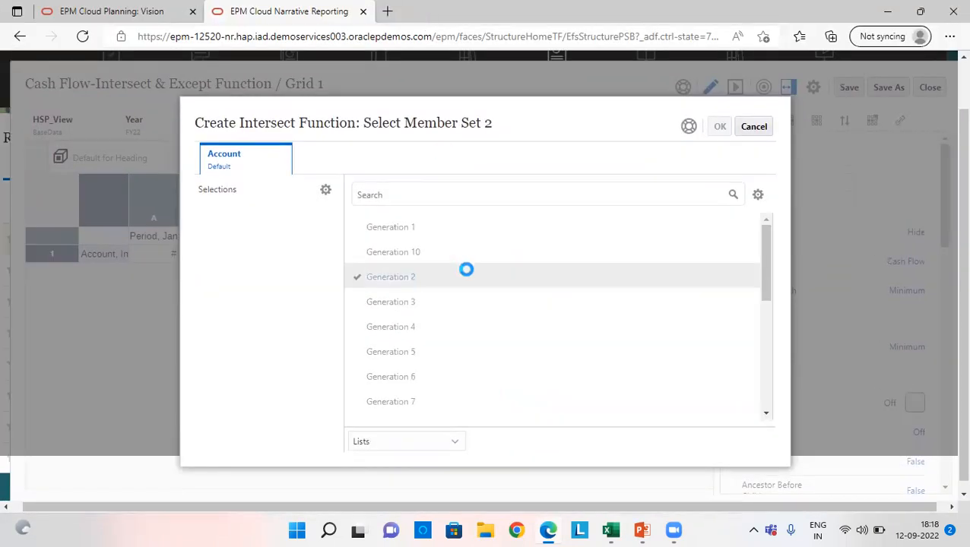
pyautogui.scroll(-3, 427, 327)
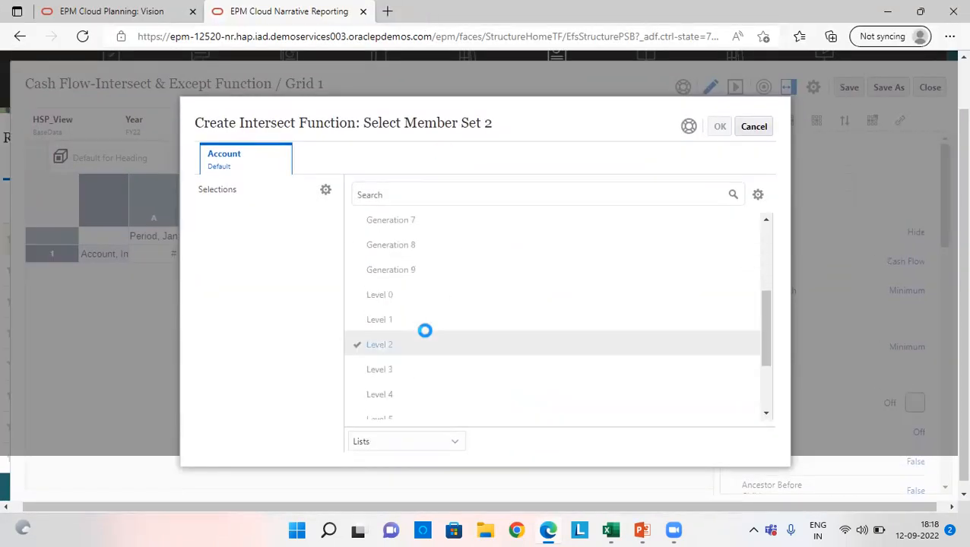
pyautogui.click(359, 325)
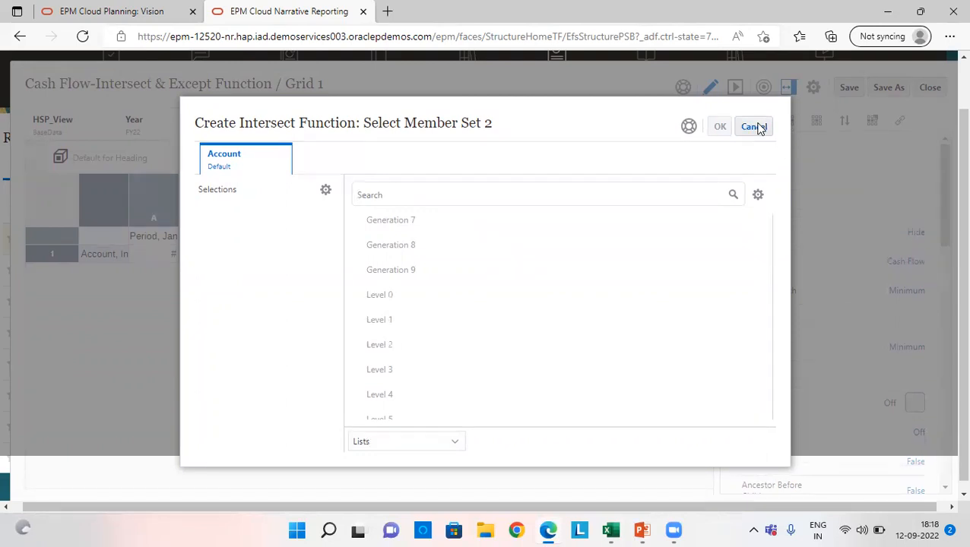
pyautogui.click(754, 127)
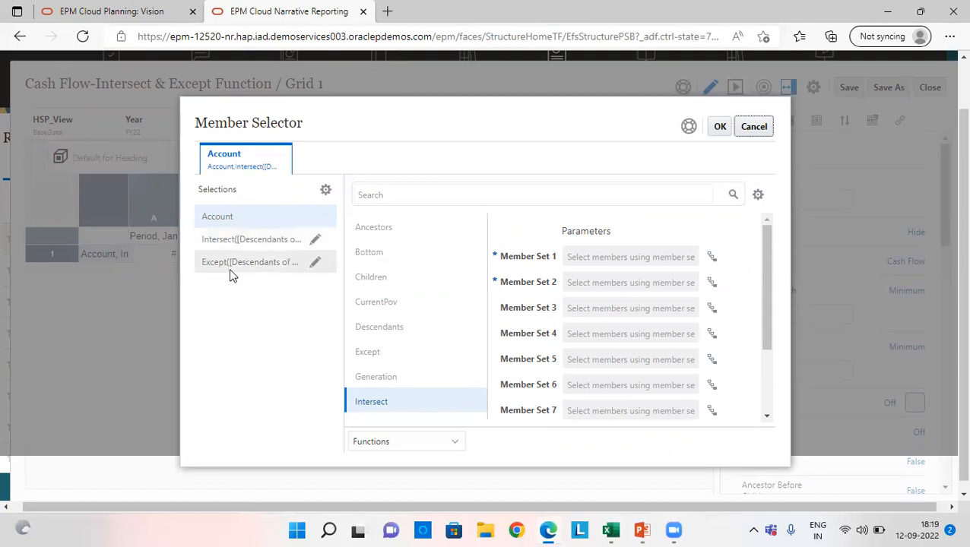
# - Open the Except function's parameters, examine the functions offered for CF as Member Set 1, and cancel the selection
pyautogui.click(396, 353)
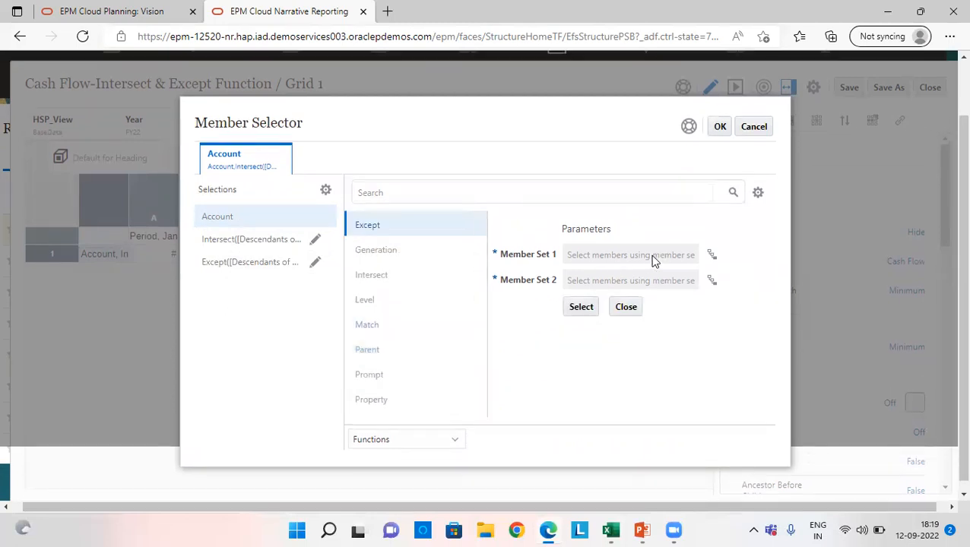
pyautogui.click(712, 254)
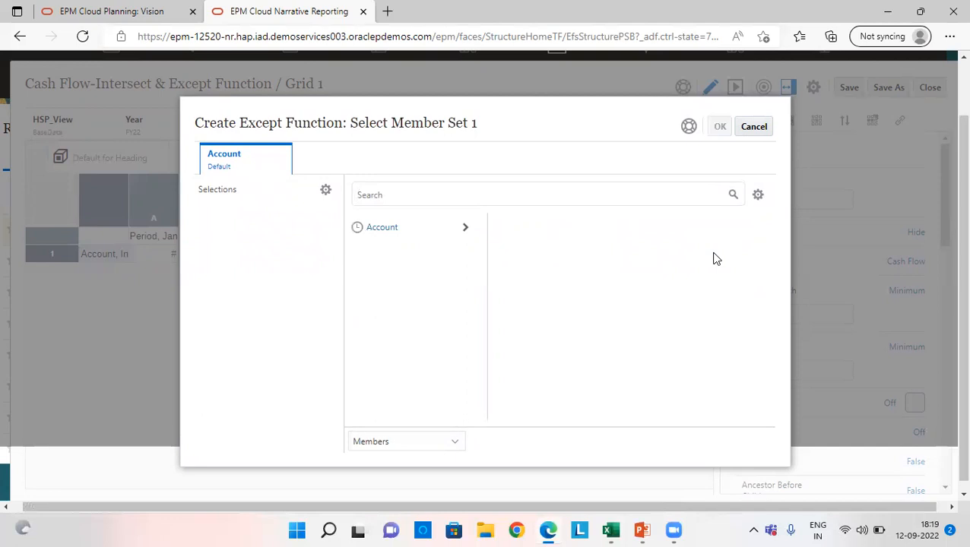
pyautogui.click(465, 228)
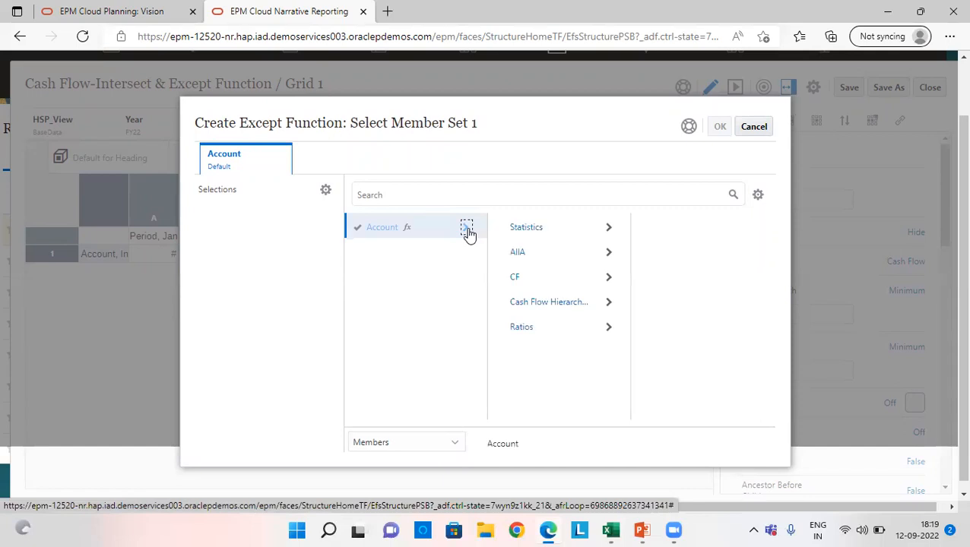
pyautogui.click(583, 276)
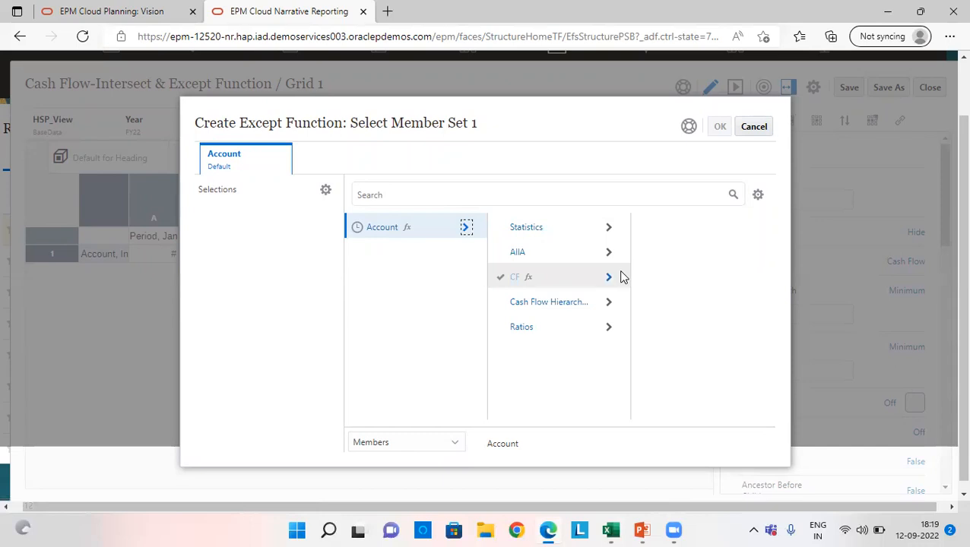
pyautogui.click(526, 277)
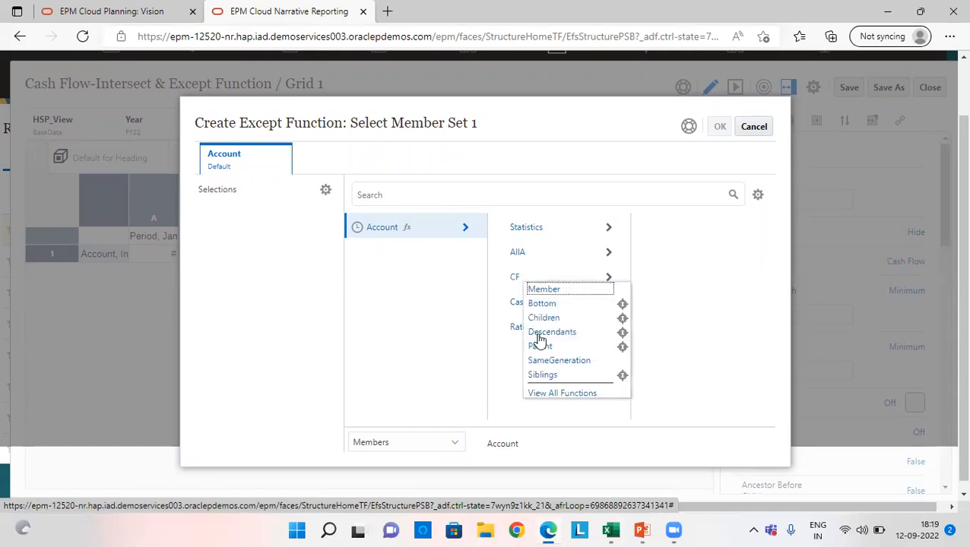
pyautogui.click(752, 127)
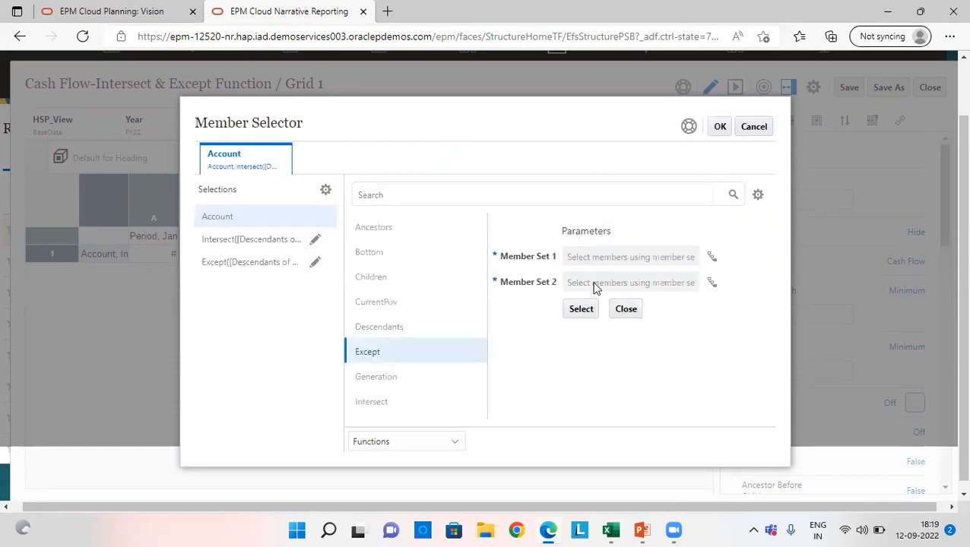
# - Examine the functions offered for Net Cash Used in Investing as Member Set 2 of the Except function, and cancel the selection
pyautogui.click(713, 286)
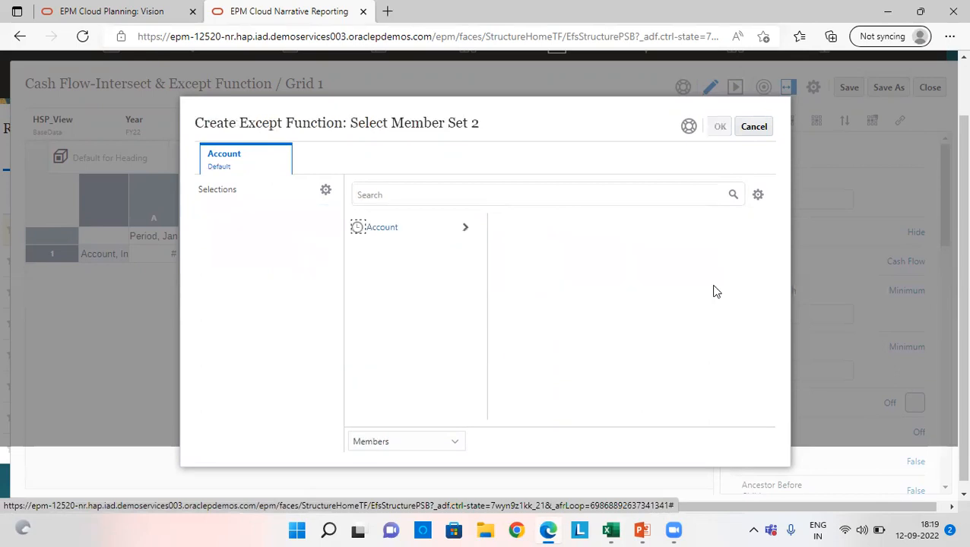
pyautogui.click(466, 227)
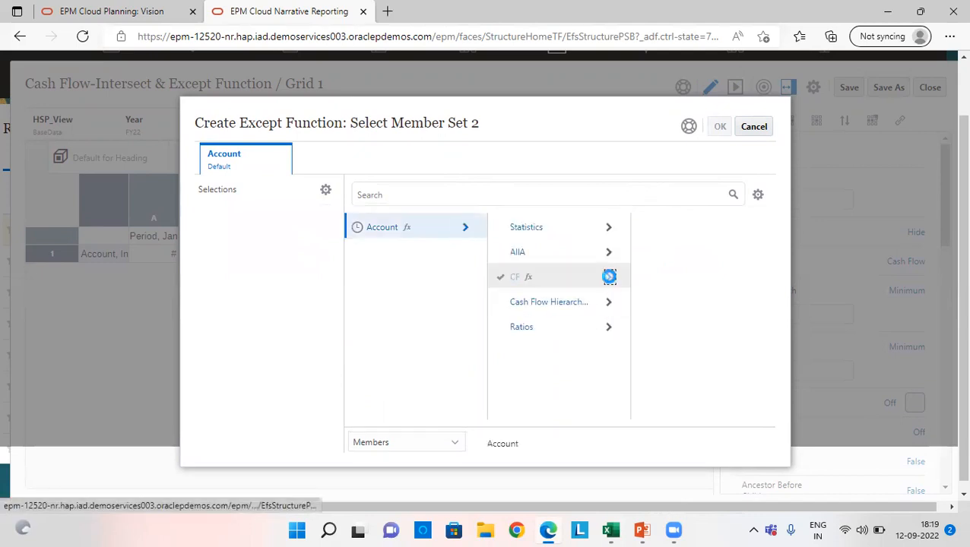
pyautogui.click(609, 276)
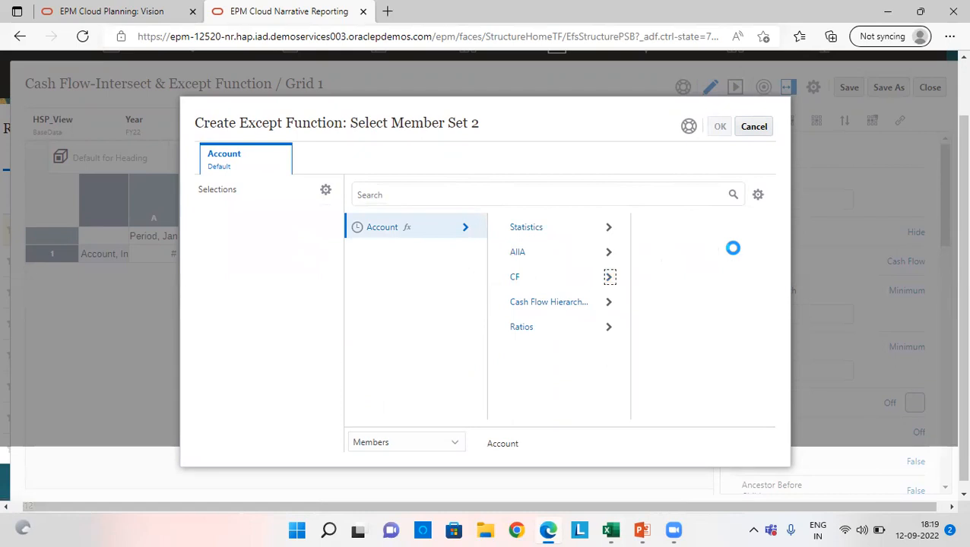
pyautogui.click(751, 228)
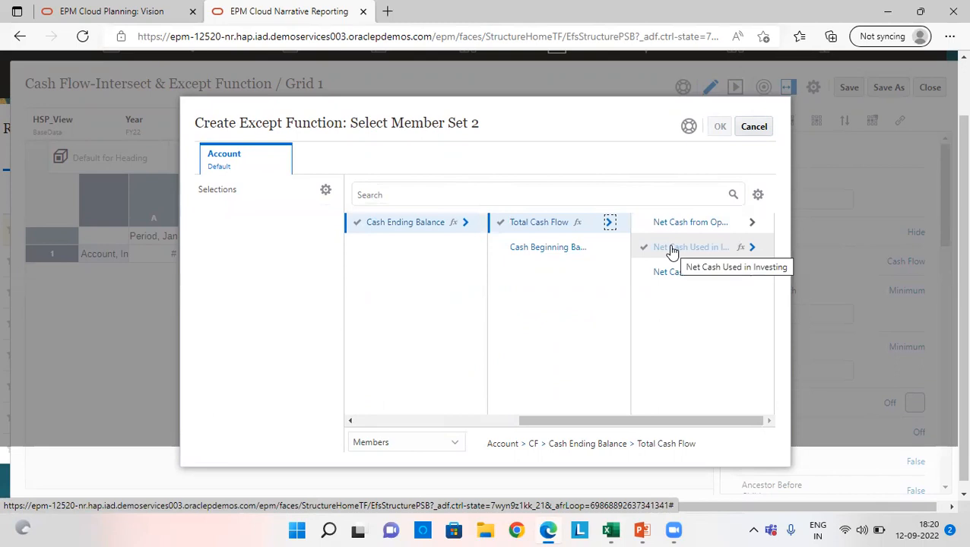
pyautogui.click(742, 248)
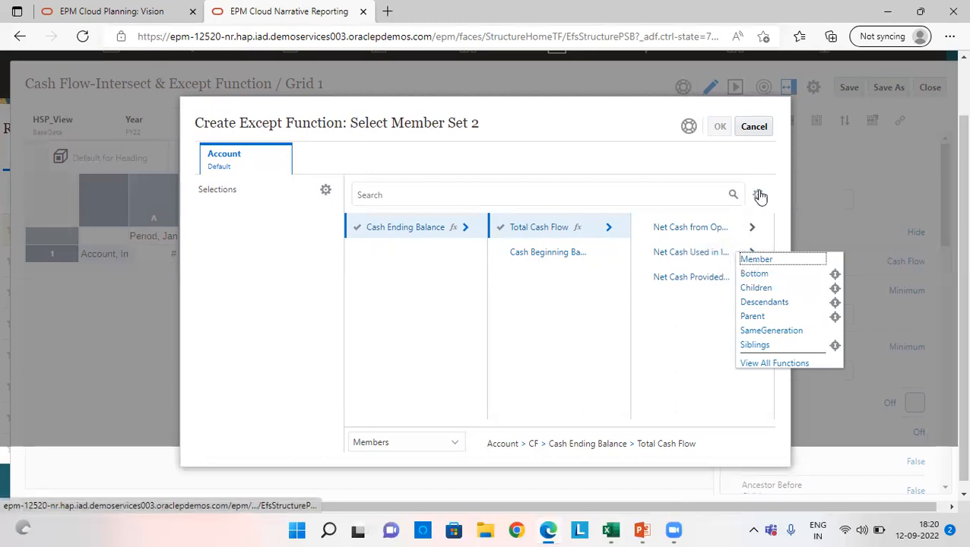
pyautogui.click(751, 127)
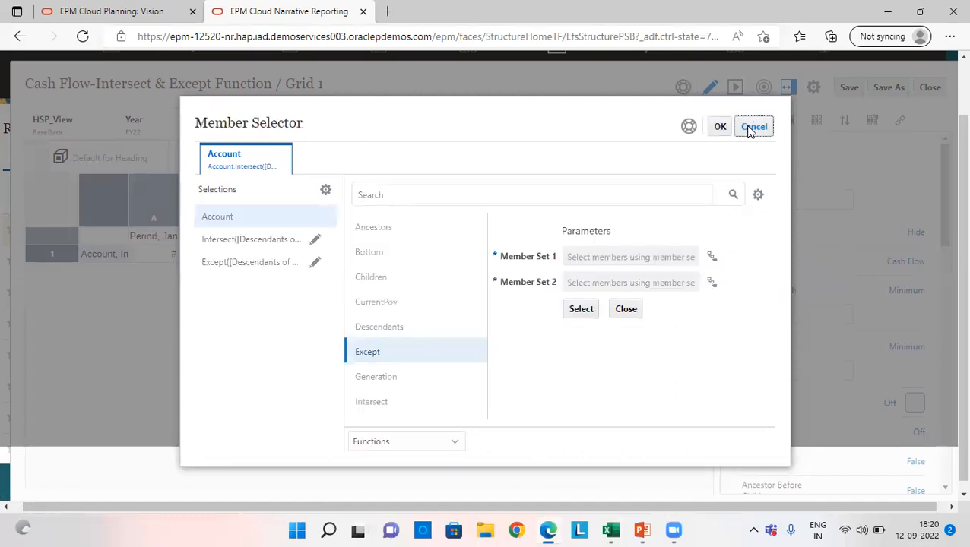
# - Cancel the Account member selector and preview Grid 1 to view the rows returned by the Intersect and Except functions
pyautogui.click(748, 130)
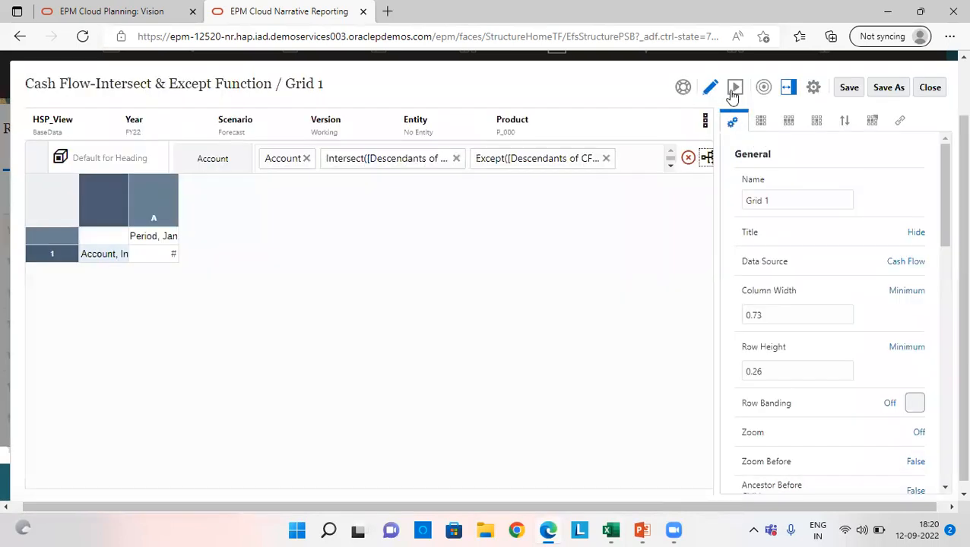
pyautogui.click(733, 87)
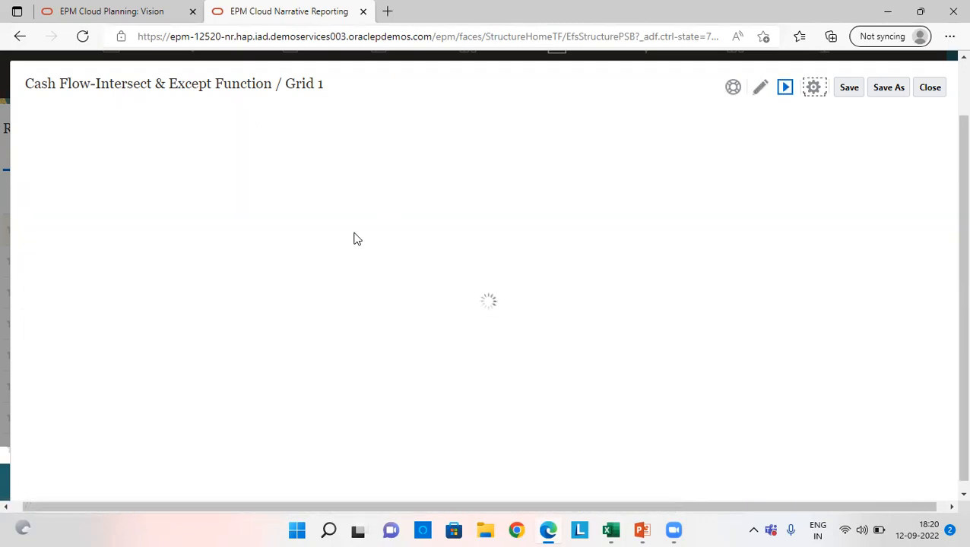
pyautogui.scroll(-2, 354, 238)
pyautogui.scroll(2, 354, 238)
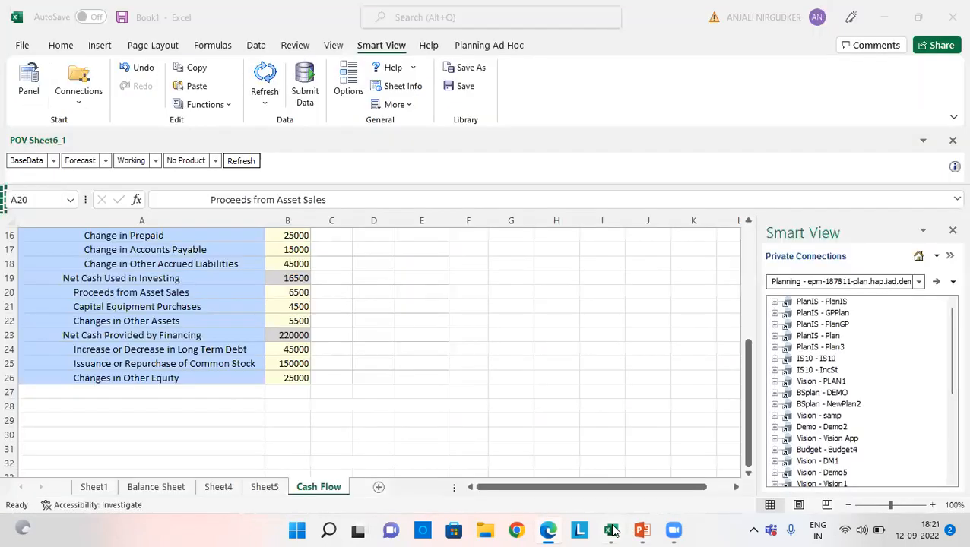
# - Switch to the Excel Cash Flow sheet, shrink its window over the report preview, and close the Smart View pane
pyautogui.click(610, 530)
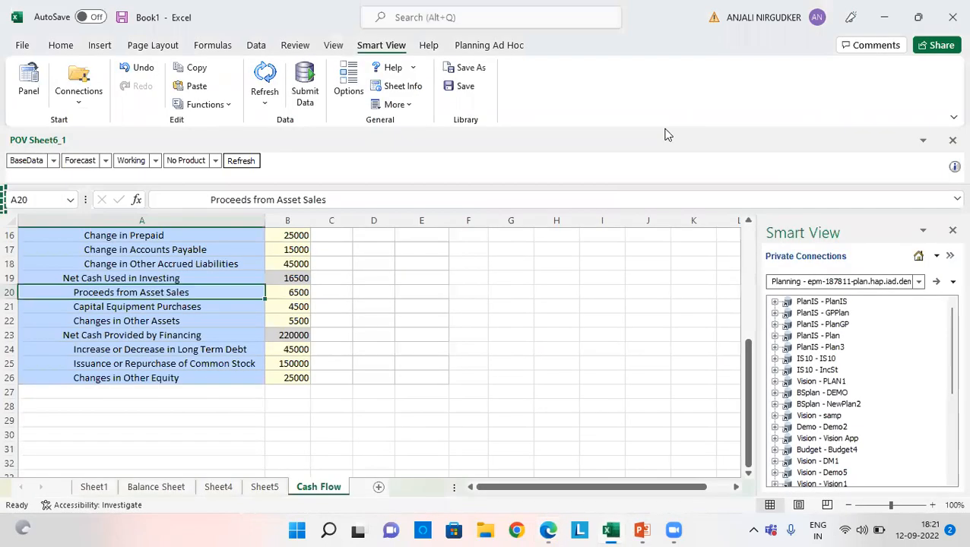
pyautogui.click(919, 15)
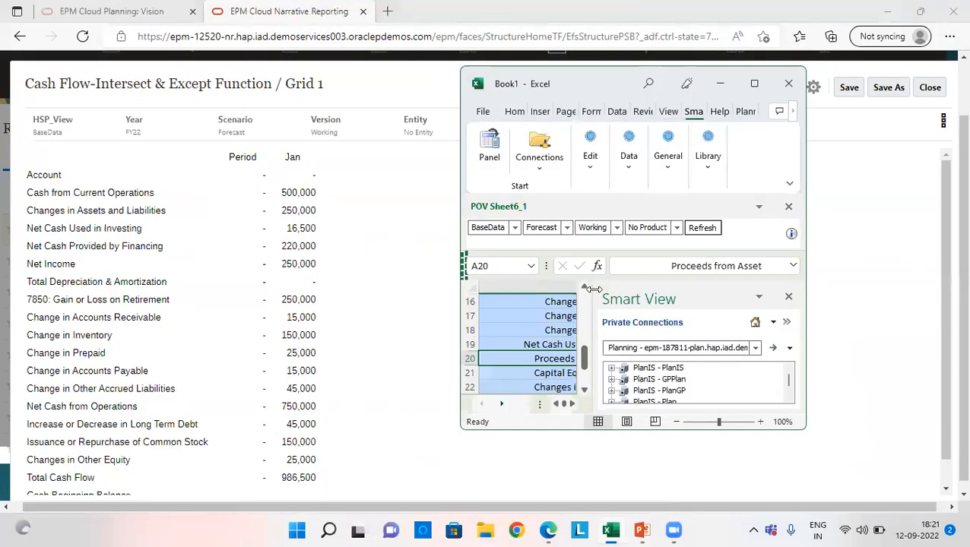
pyautogui.click(788, 296)
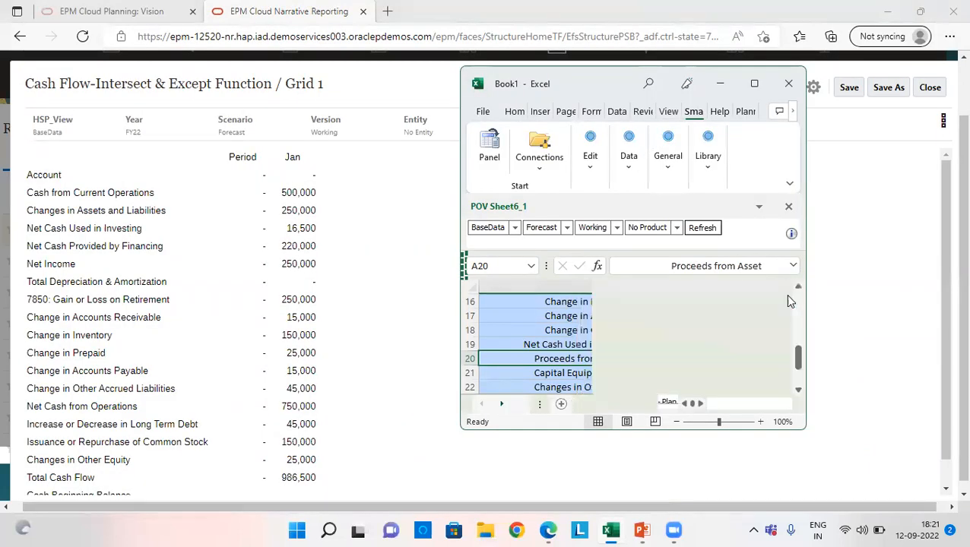
# - Compare the sheet's Total Cash Flow, Cash from Current Operations and Net Income rows with the report preview
pyautogui.scroll(3, 683, 315)
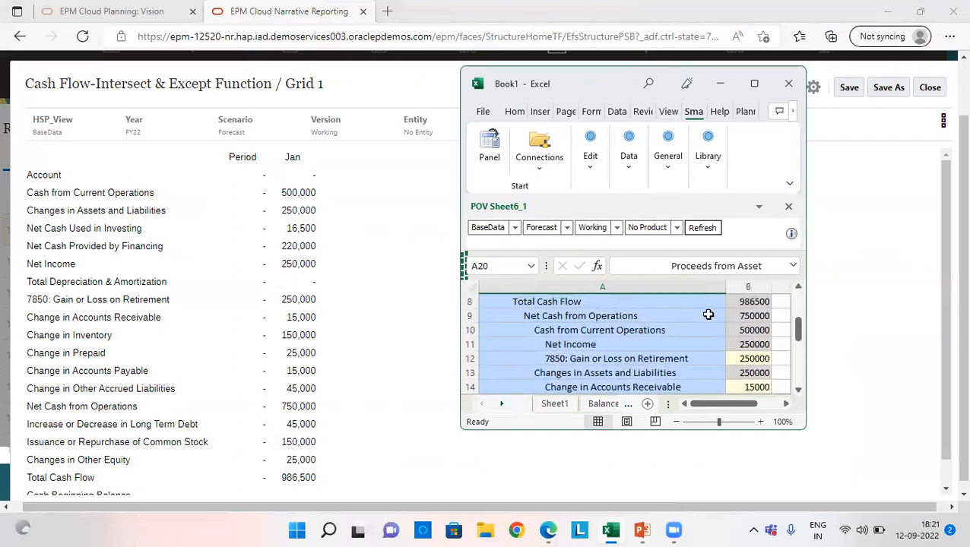
pyautogui.scroll(3, 708, 314)
pyautogui.scroll(-2, 708, 314)
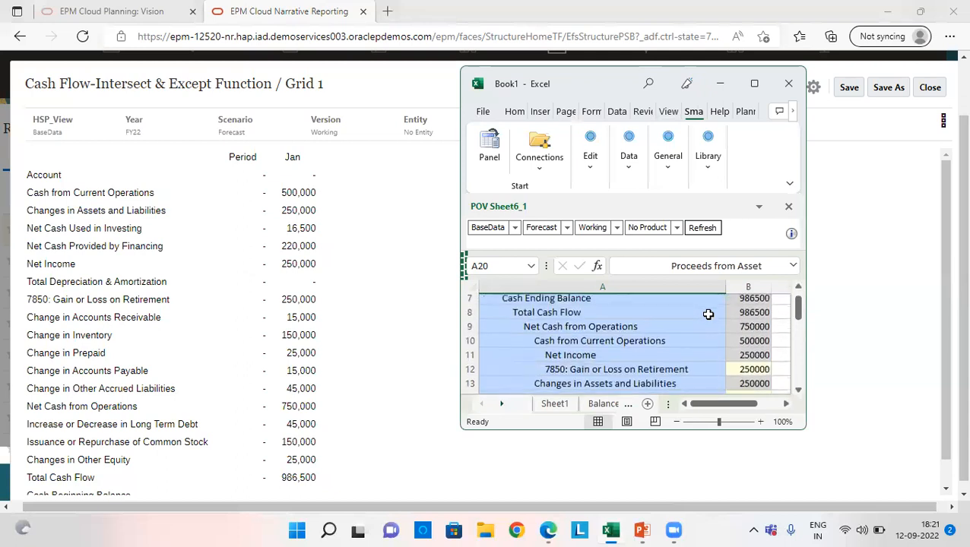
pyautogui.click(742, 344)
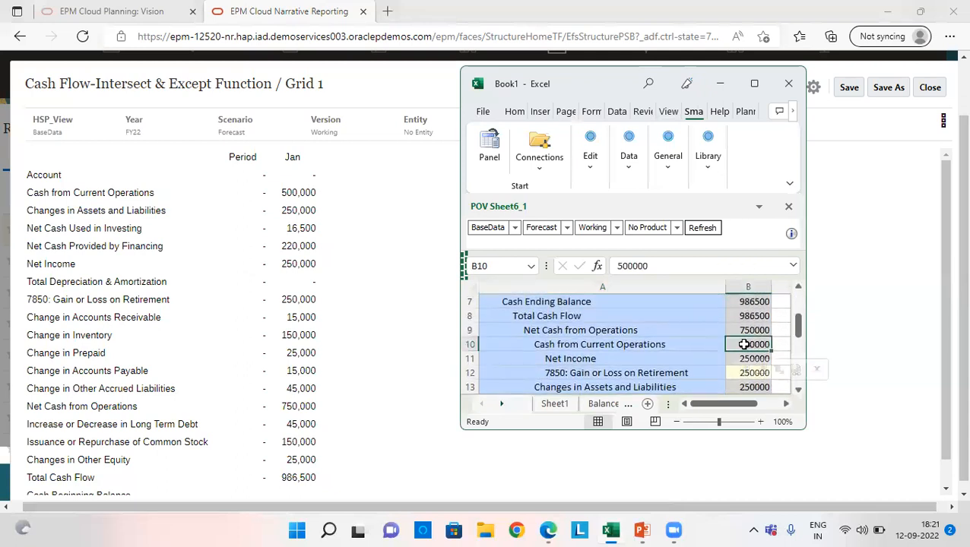
pyautogui.scroll(-2, 664, 370)
pyautogui.press('Down')
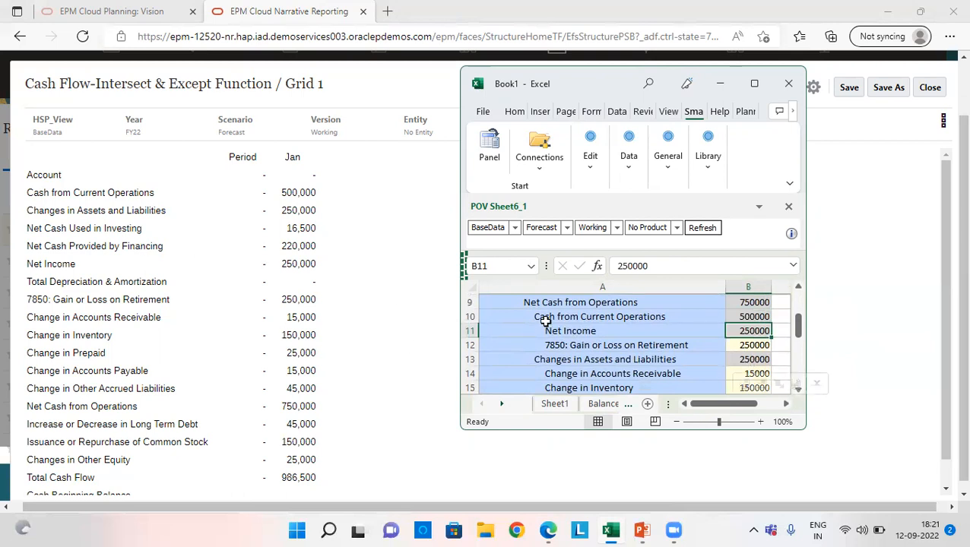
# - Check the sheet's Net Cash Used in Investing and Net Cash Provided by Financing rows and their children against the report preview
pyautogui.scroll(-2, 597, 345)
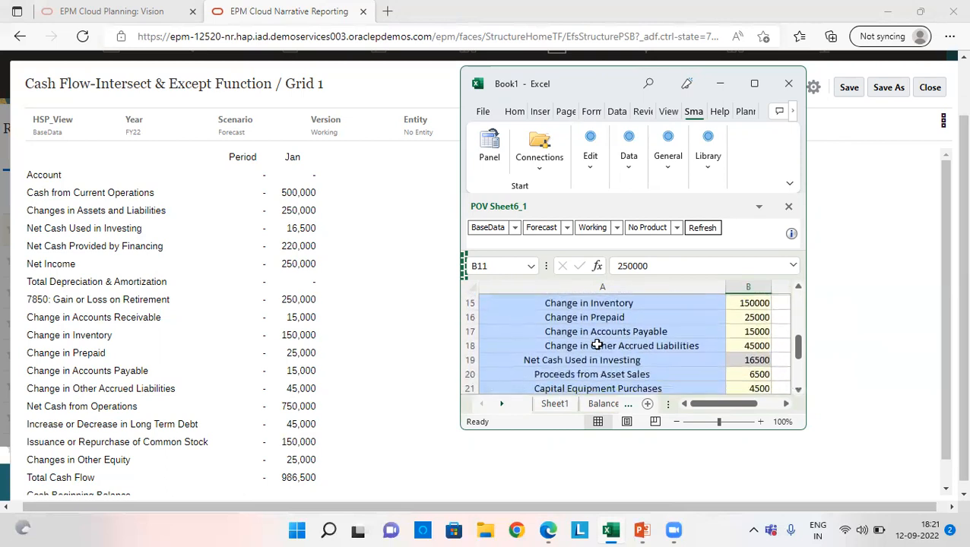
pyautogui.click(741, 333)
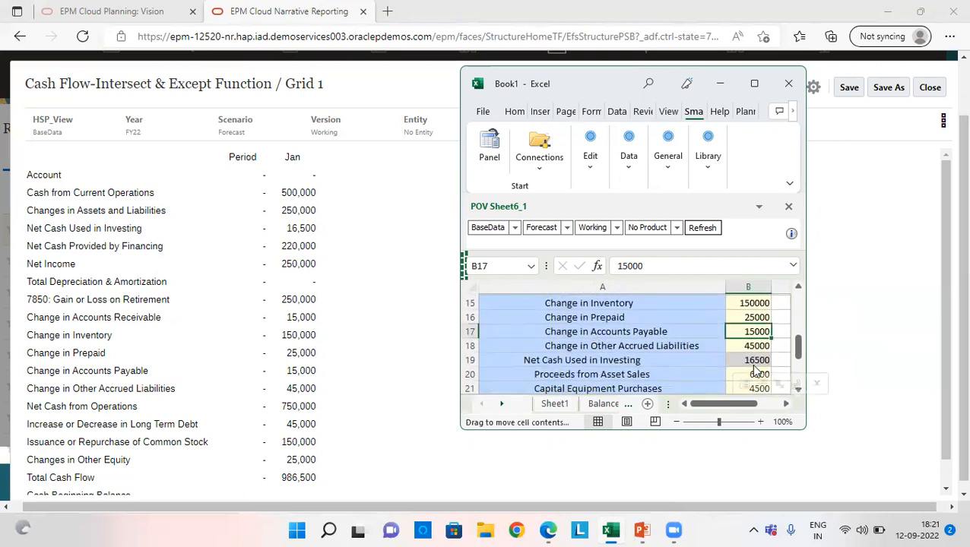
pyautogui.click(755, 362)
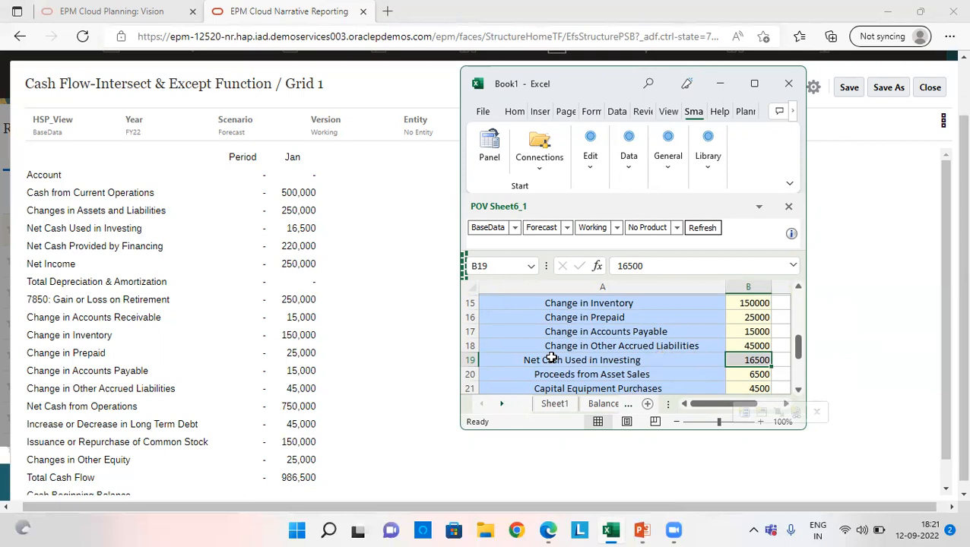
pyautogui.scroll(-1, 176, 285)
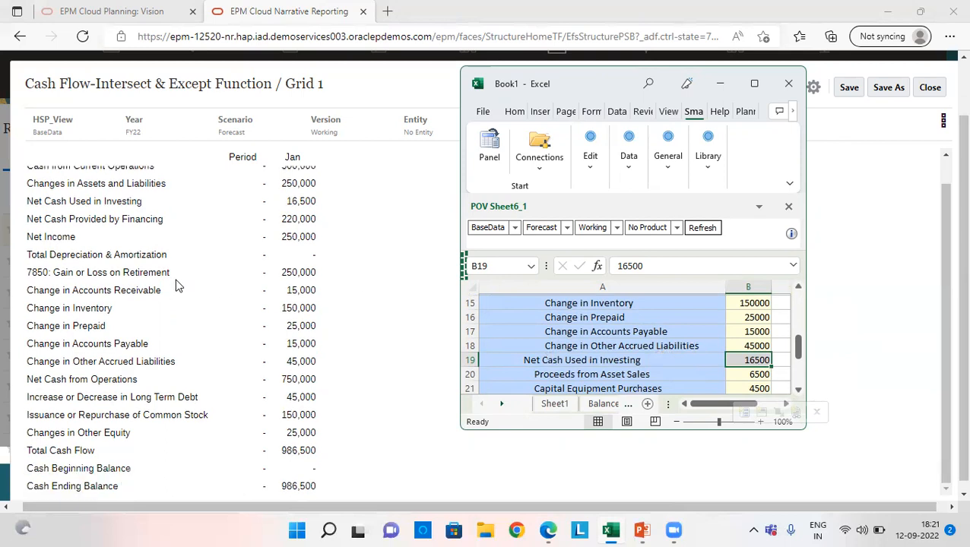
pyautogui.scroll(-1, 589, 358)
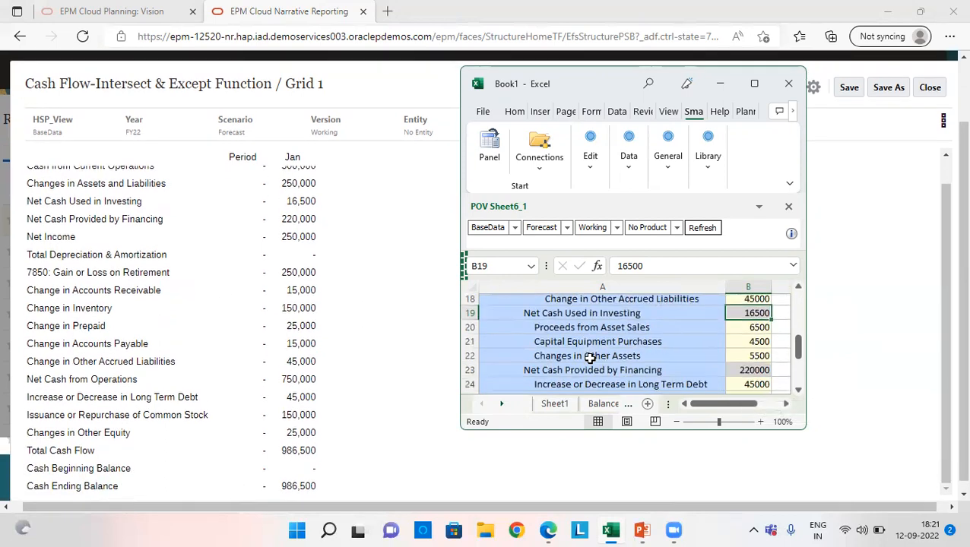
pyautogui.scroll(-1, 590, 358)
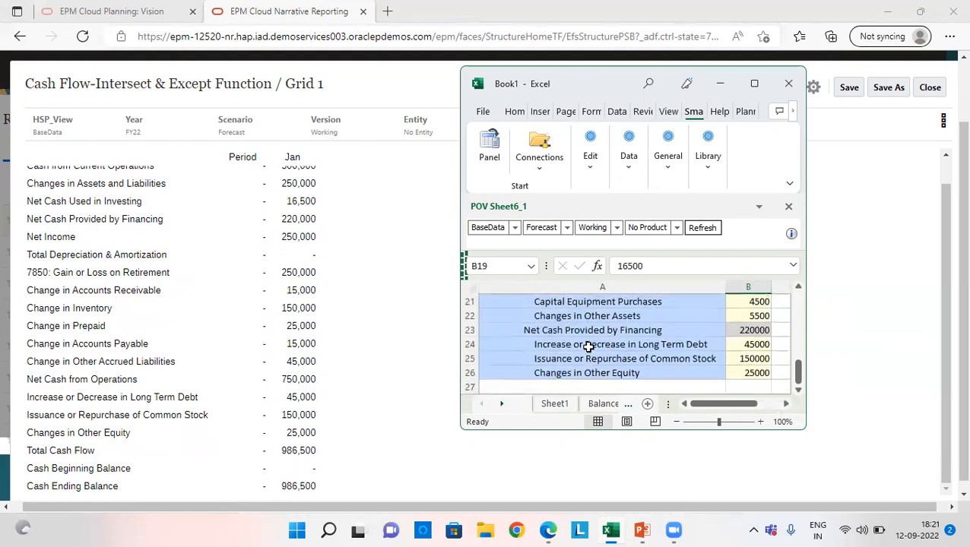
pyautogui.click(588, 347)
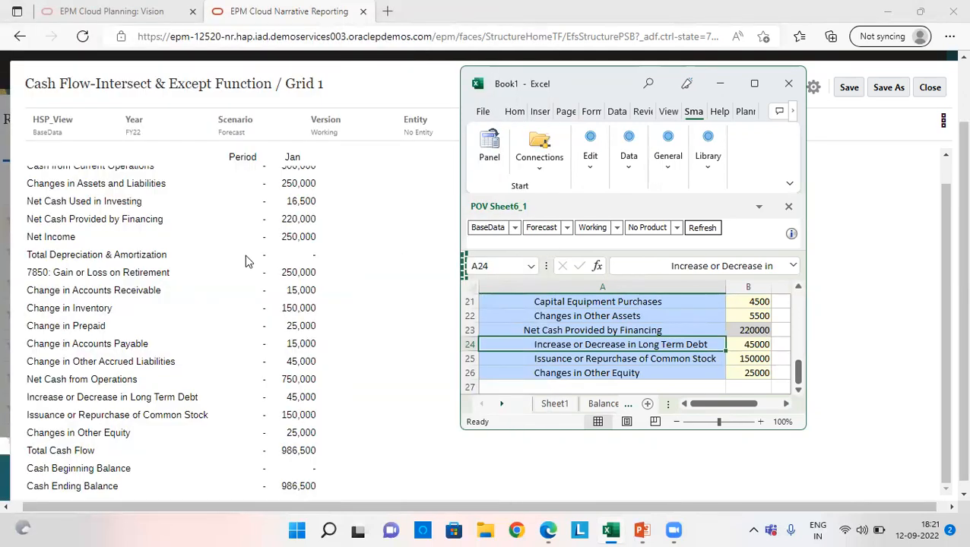
pyautogui.scroll(1, 240, 250)
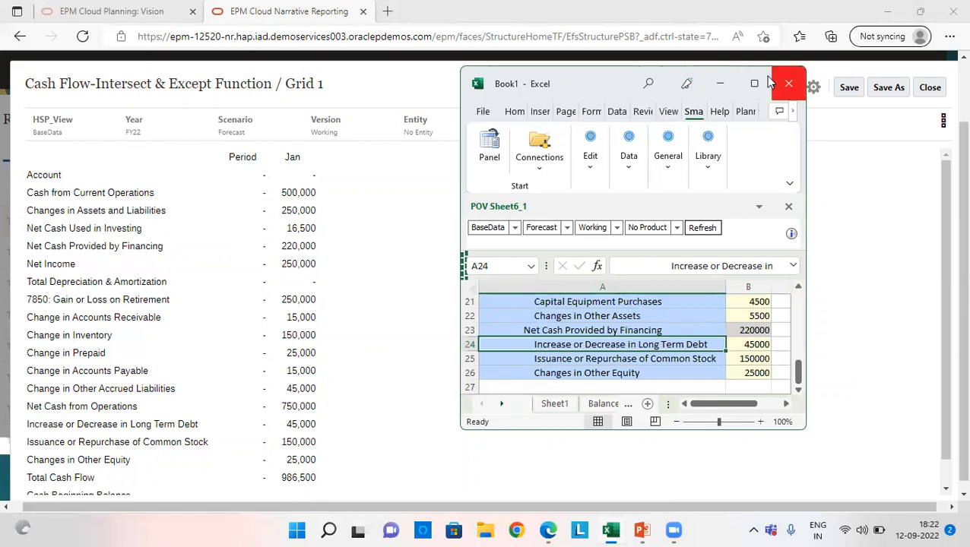
# - Maximize the Excel workbook window and switch to the PowerPoint presentation
pyautogui.moveTo(761, 89)
pyautogui.click(754, 83)
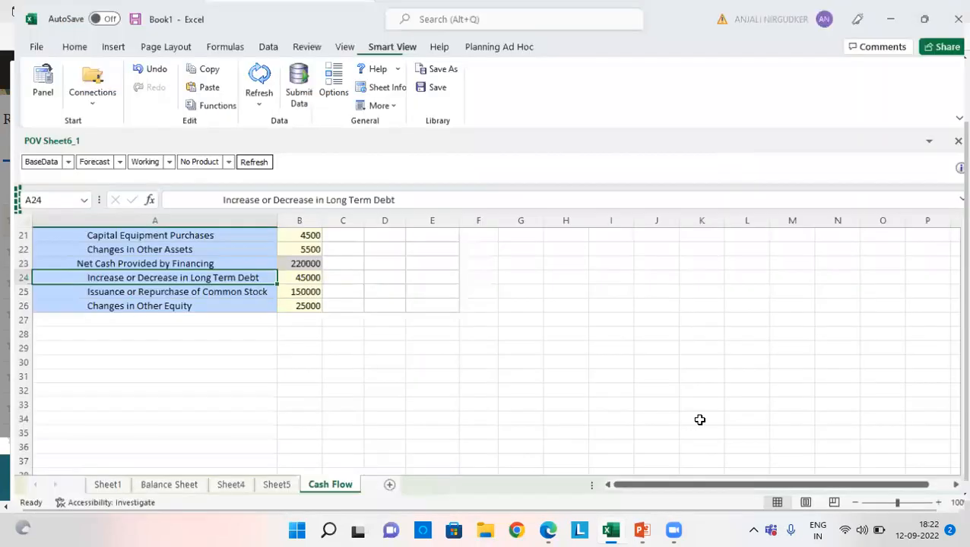
pyautogui.moveTo(642, 530)
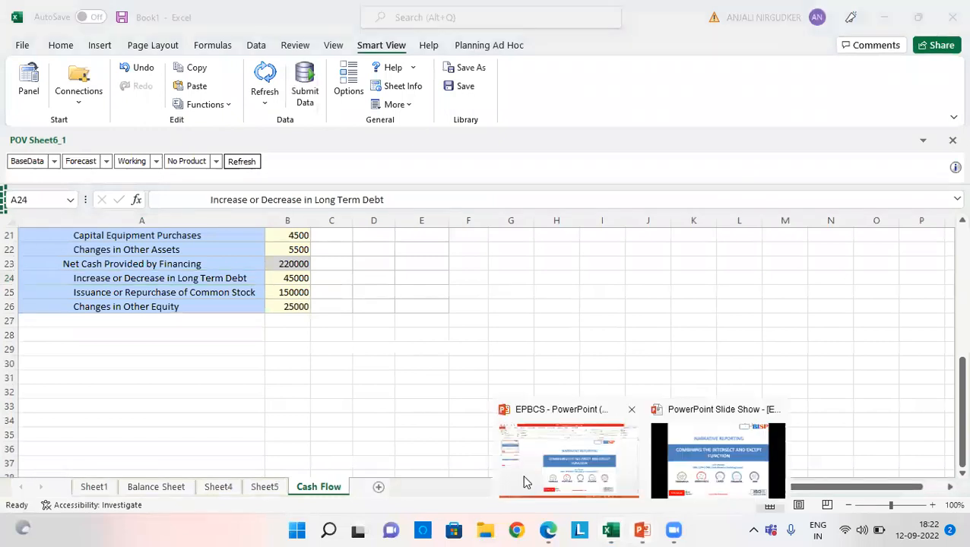